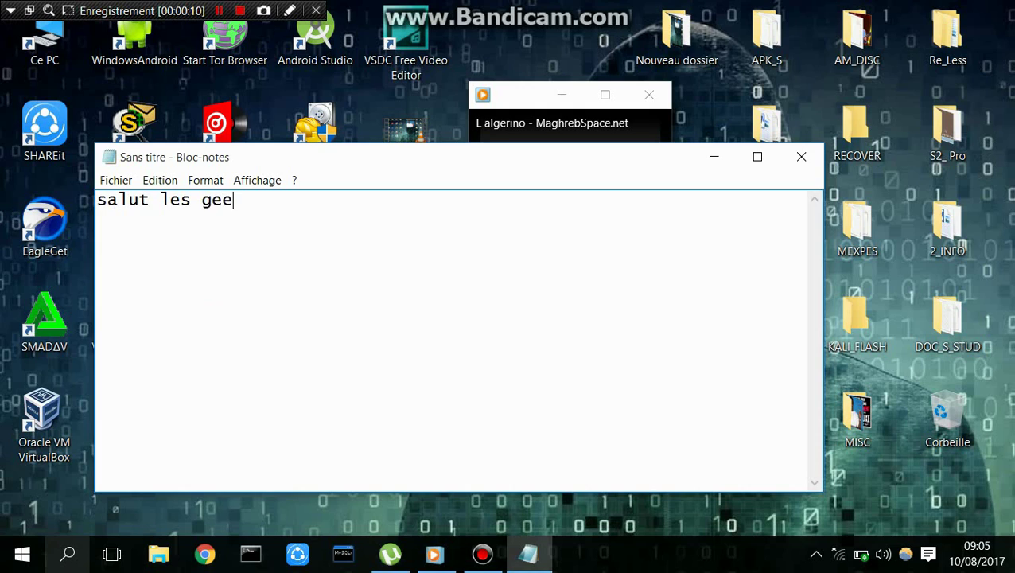
Complete the opening sentence to read "salut les geeks cette fois on va apprendre comment récupérer les données perdues récemment"
{"action": "type", "text": "e fois "}
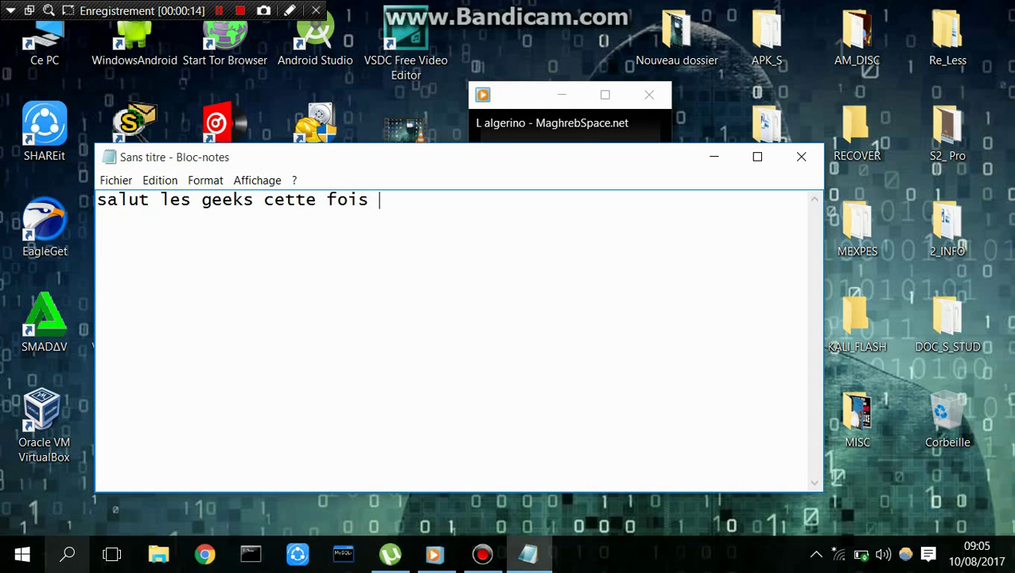
{"action": "type", "text": "on va apprendr"}
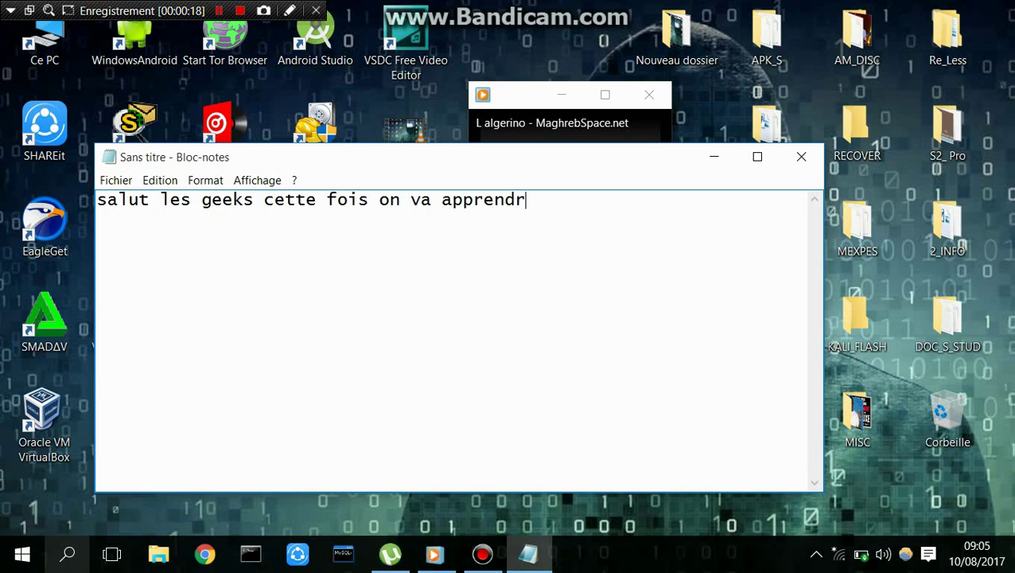
{"action": "type", "text": "e comment "}
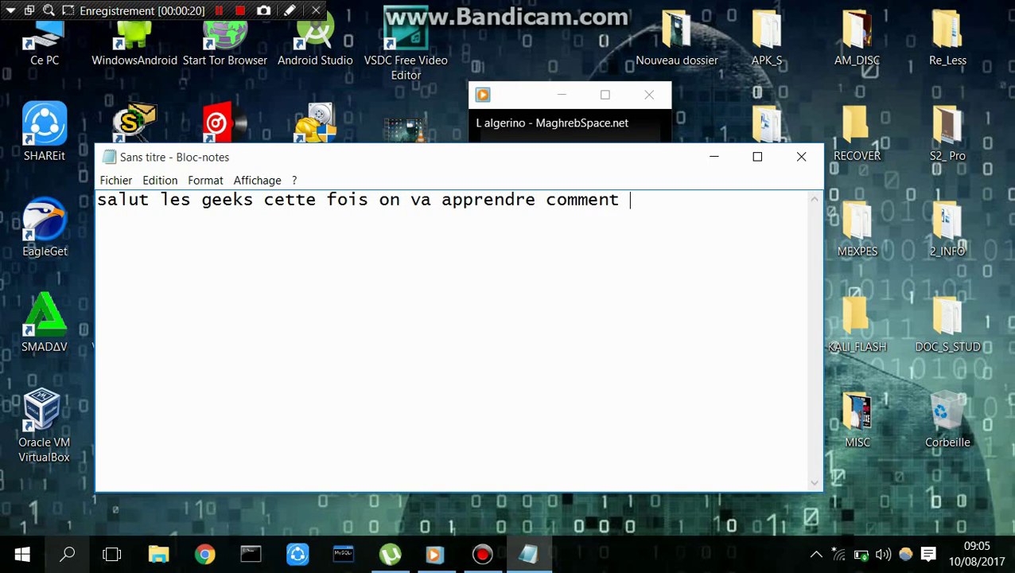
{"action": "type", "text": "récupérer"}
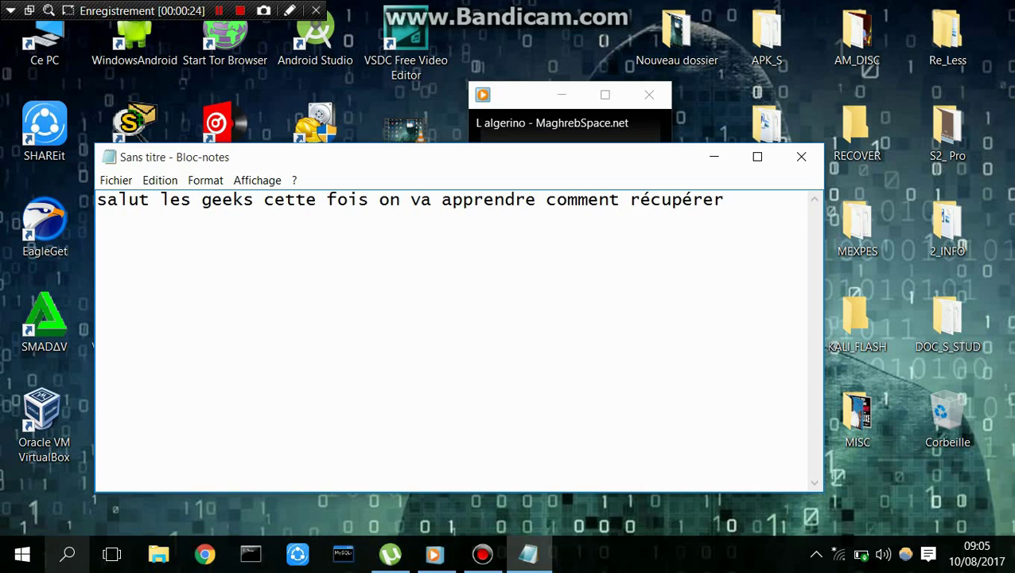
{"action": "type", "text": " les donne"}
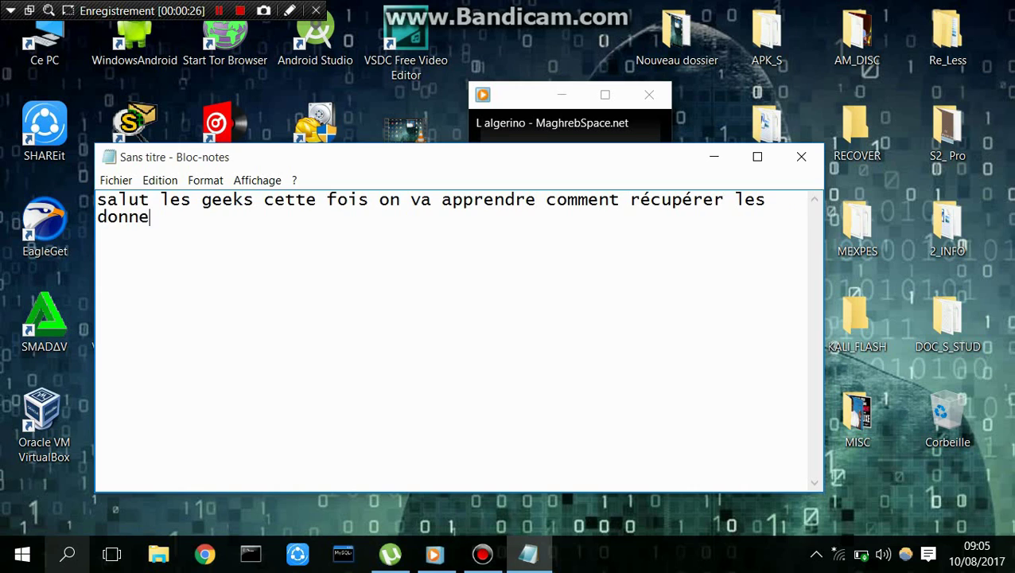
{"action": "key", "text": "BackSpace"}
{"action": "type", "text": "ées per"}
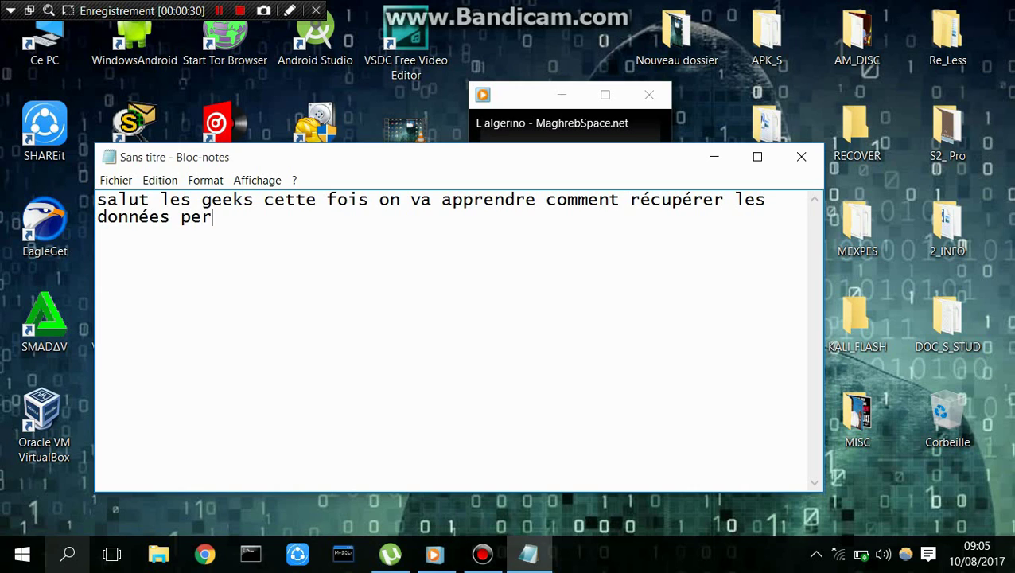
{"action": "type", "text": "dues ré"}
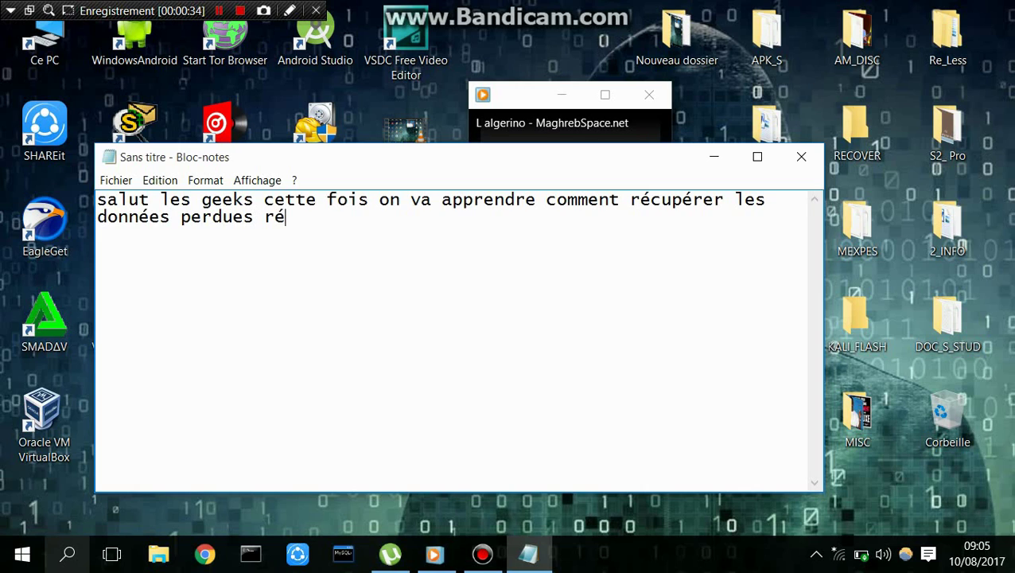
{"action": "type", "text": "cemment "}
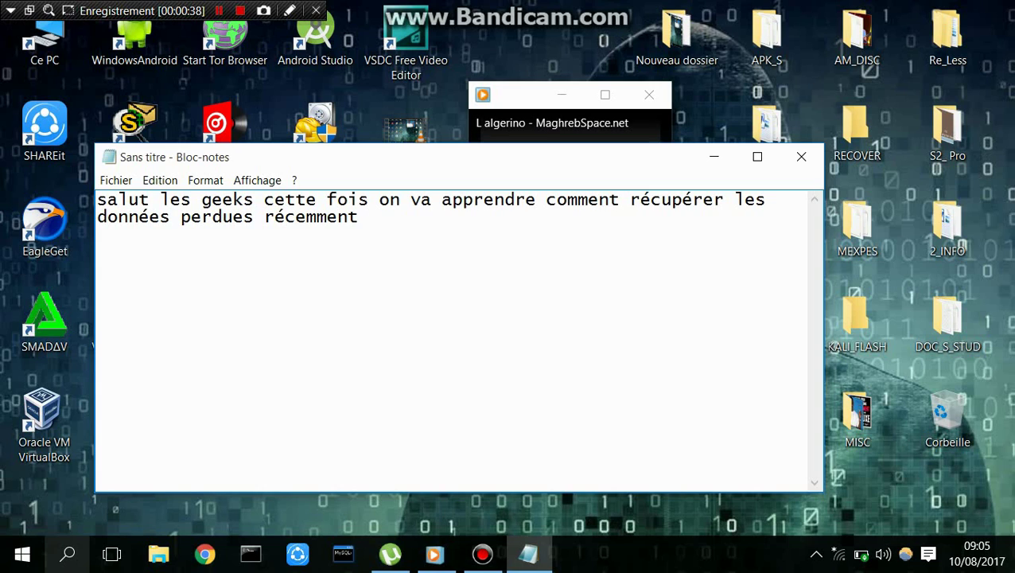
Finish the opening sentence with "d'un flash disc ou bien d'un disque dur" and leave a blank line below it
{"action": "type", "text": "d'un "}
{"action": "type", "text": "FF"}
{"action": "key", "text": "BackSpace"}
{"action": "key", "text": "BackSpace"}
{"action": "type", "text": "flash "}
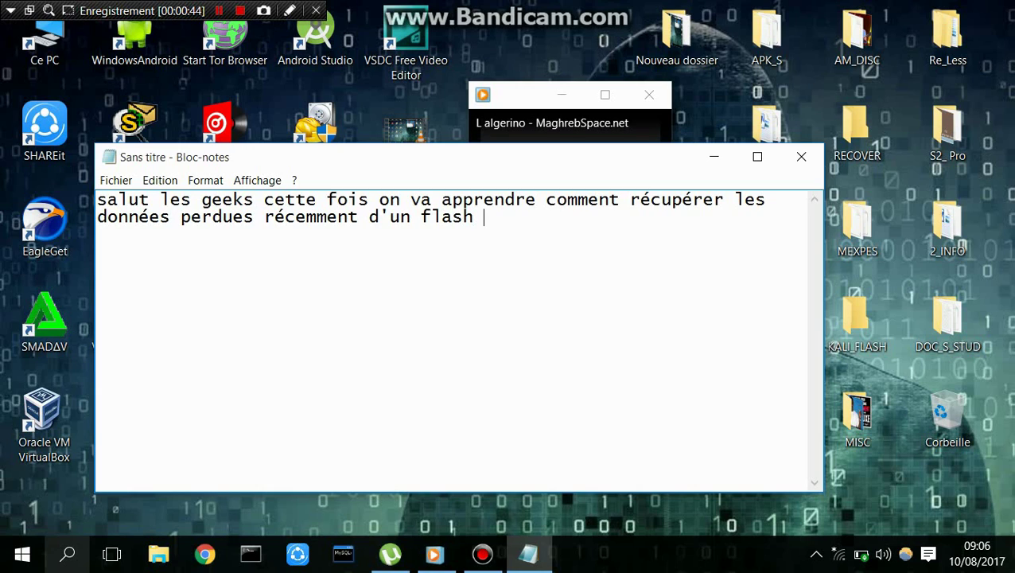
{"action": "type", "text": "disc ou bl"}
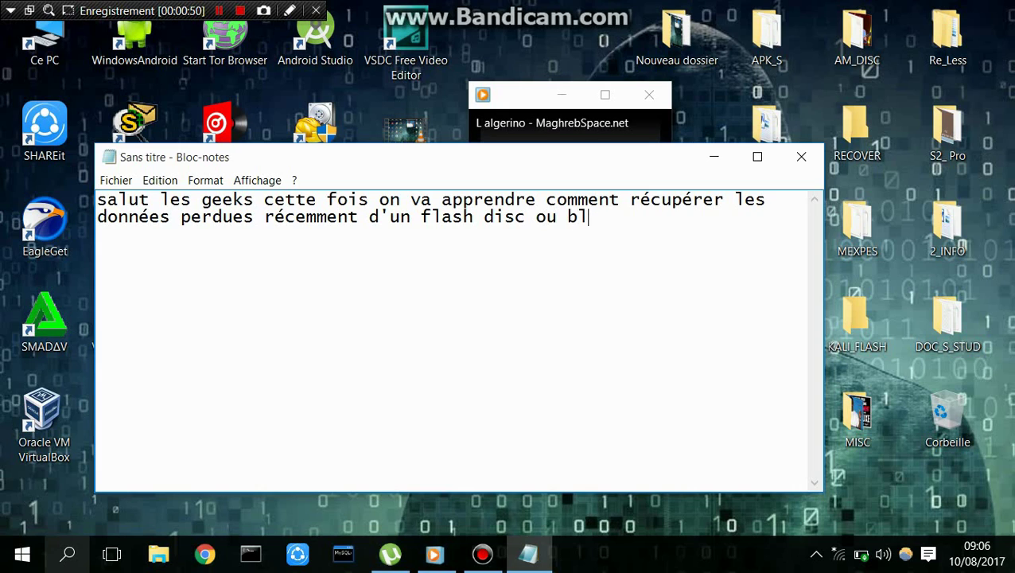
{"action": "key", "text": "BackSpace"}
{"action": "type", "text": "ien d'un disqu"}
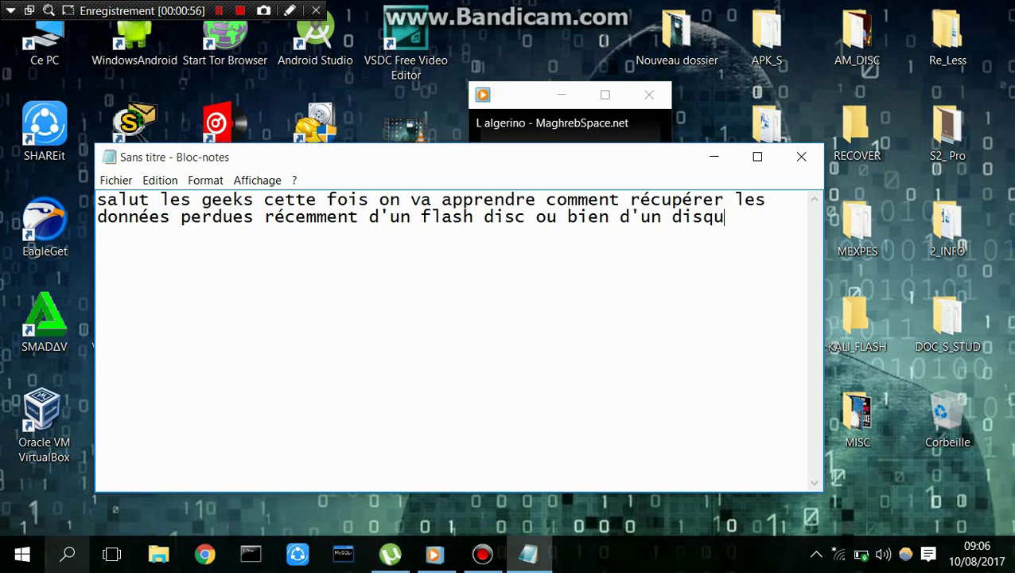
{"action": "type", "text": "e dur"}
{"action": "key", "text": "Return"}
{"action": "key", "text": "Return"}
Write the first instruction as "1// vous devez télécharger un logiciel récuva"
{"action": "type", "text": "1/"}
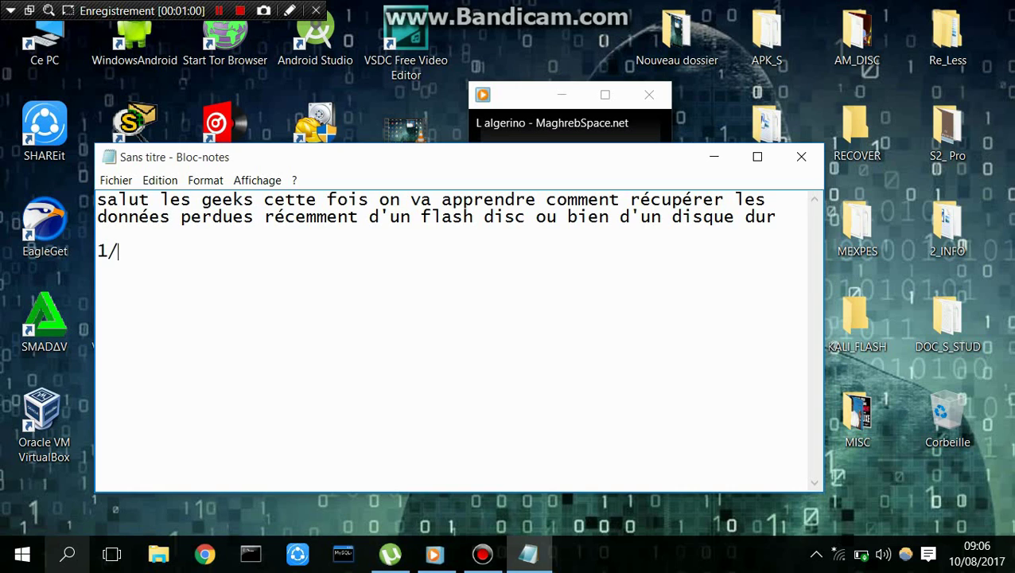
{"action": "type", "text": "/ vous de"}
{"action": "type", "text": "vez"}
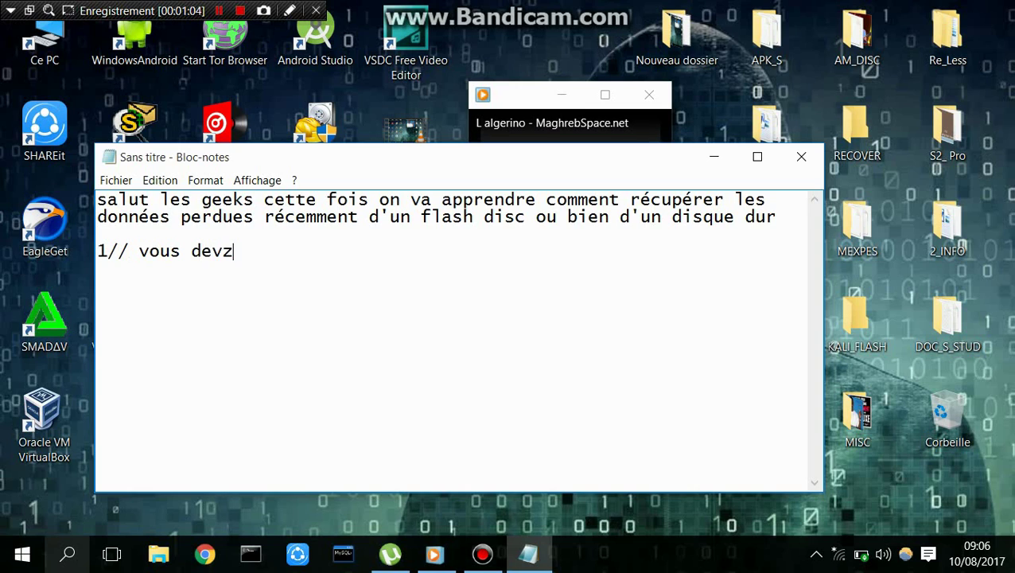
{"action": "key", "text": "BackSpace"}
{"action": "type", "text": "ez télécharge"}
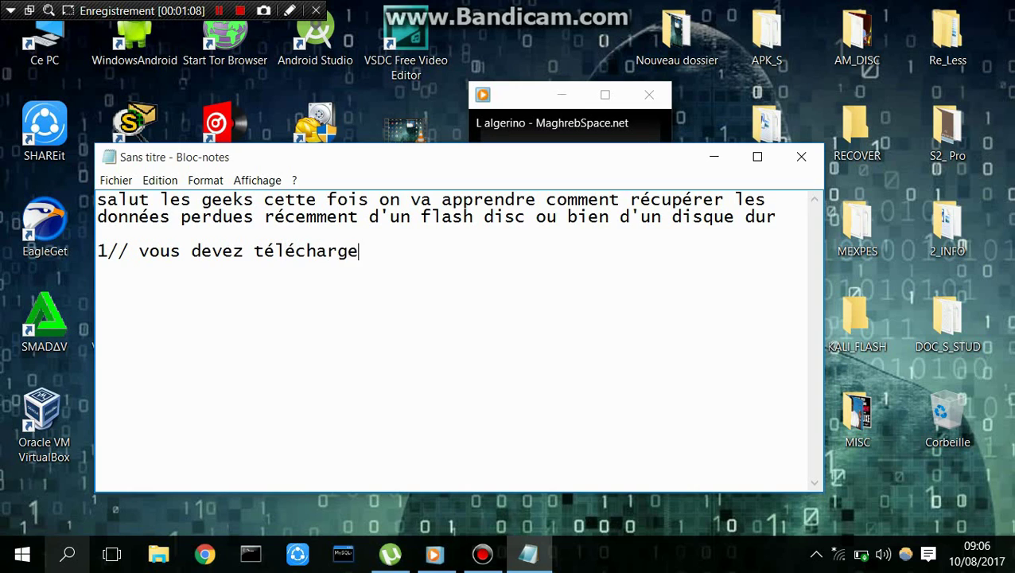
{"action": "type", "text": "r un logiciel"}
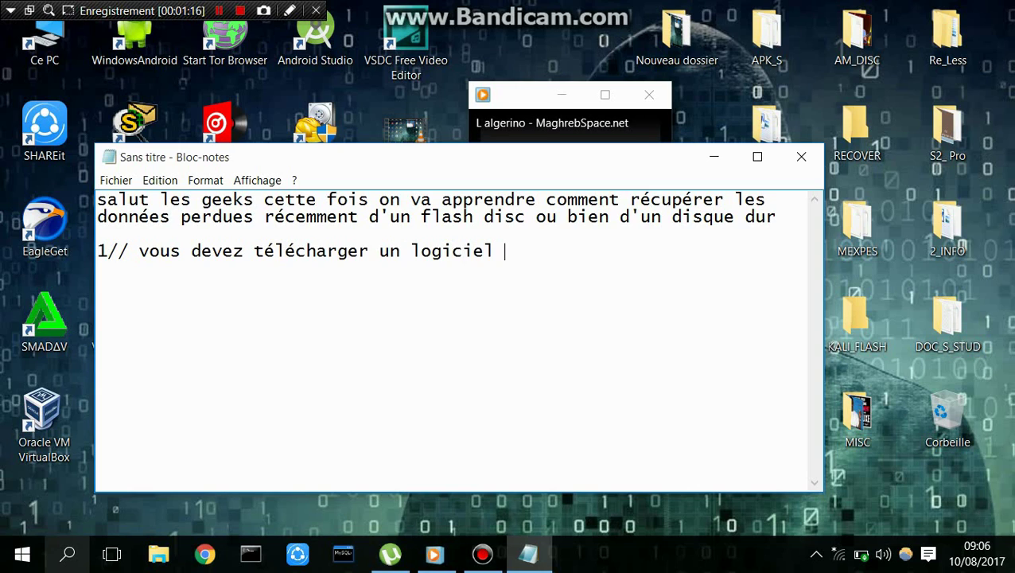
{"action": "type", "text": " R2"}
{"action": "key", "text": "BackSpace"}
{"action": "key", "text": "BackSpace"}
{"action": "type", "text": "récuva "}
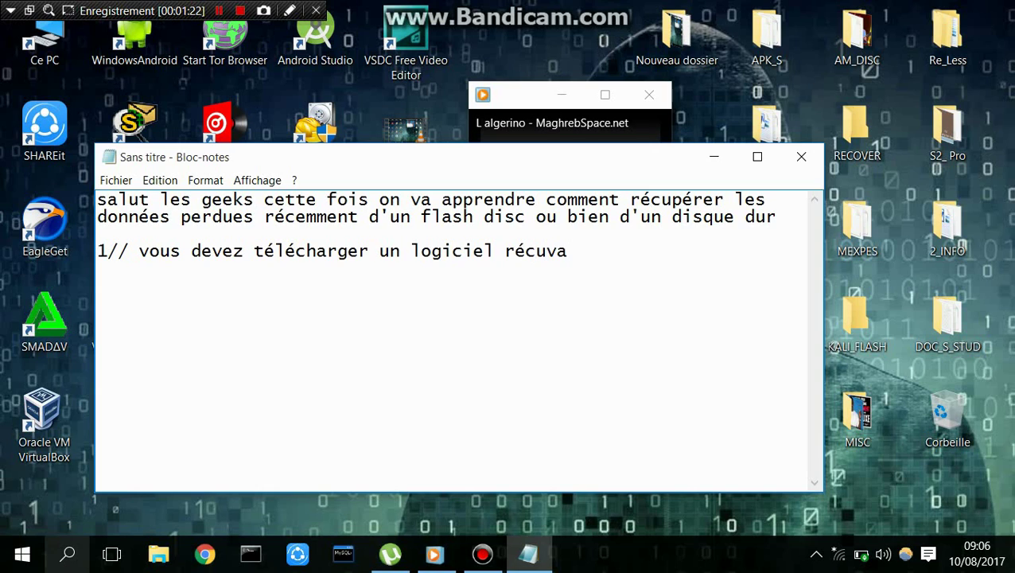
Continue the first instruction with ", vous pouvez le trouver sur"
{"action": "type", "text": ", vous pour"}
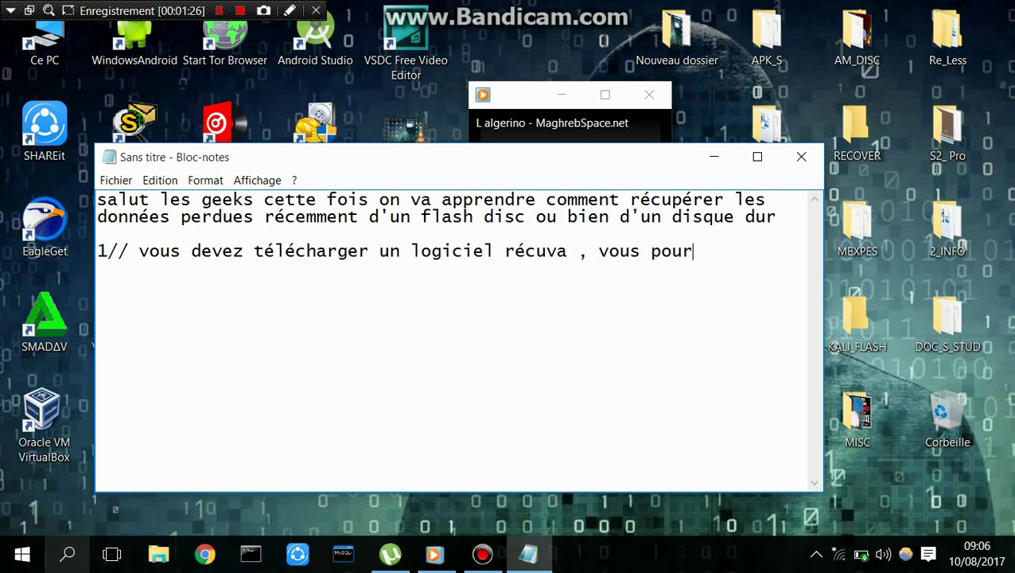
{"action": "key", "text": "BackSpace"}
{"action": "type", "text": "vez le troub"}
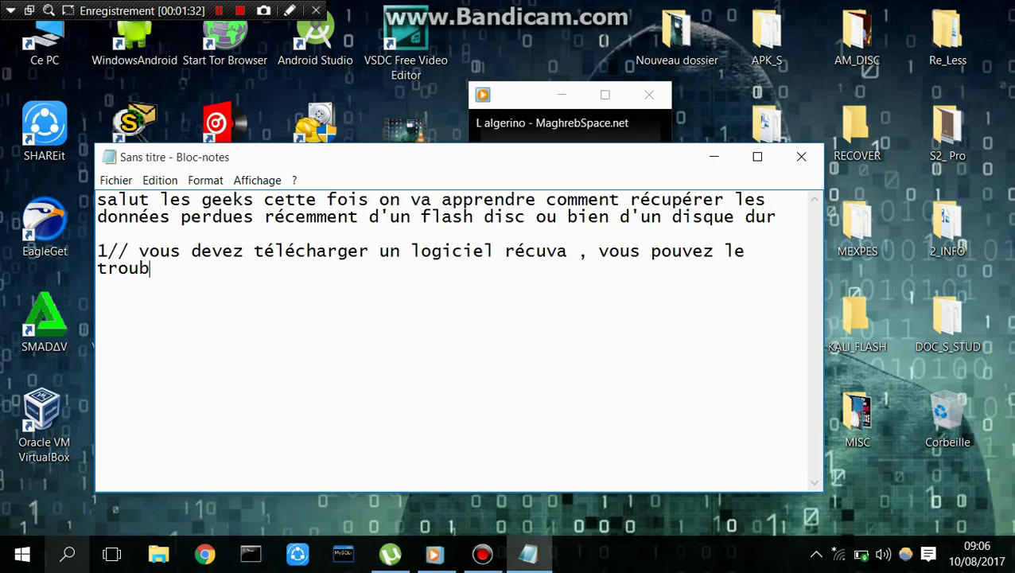
{"action": "key", "text": "BackSpace"}
{"action": "type", "text": "ver sur"}
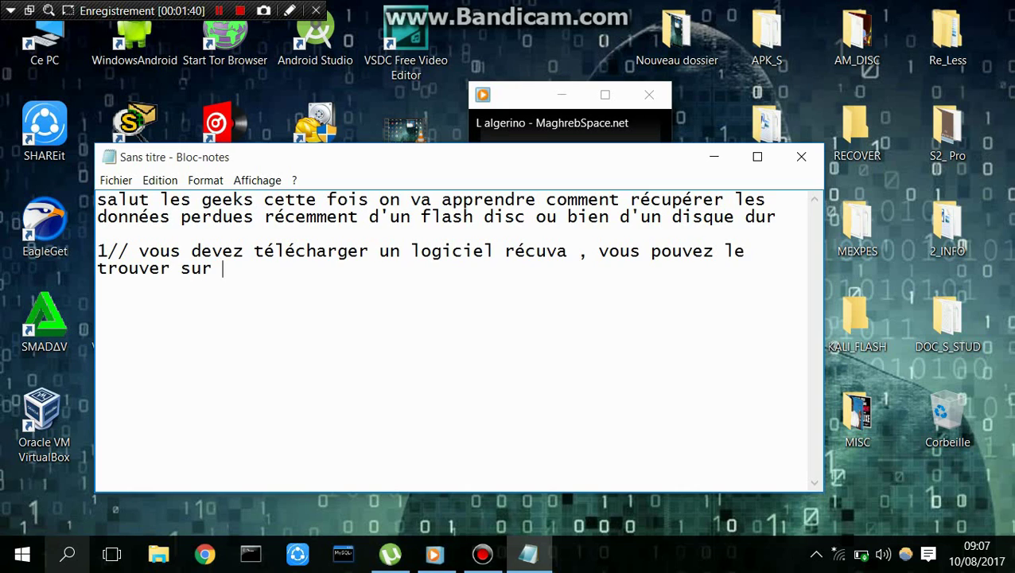
Complete the first instruction with the download sites "clubic.com ou bien 1net.com"
{"action": "type", "text": " cli"}
{"action": "type", "text": "ubic"}
{"action": "type", "text": "."}
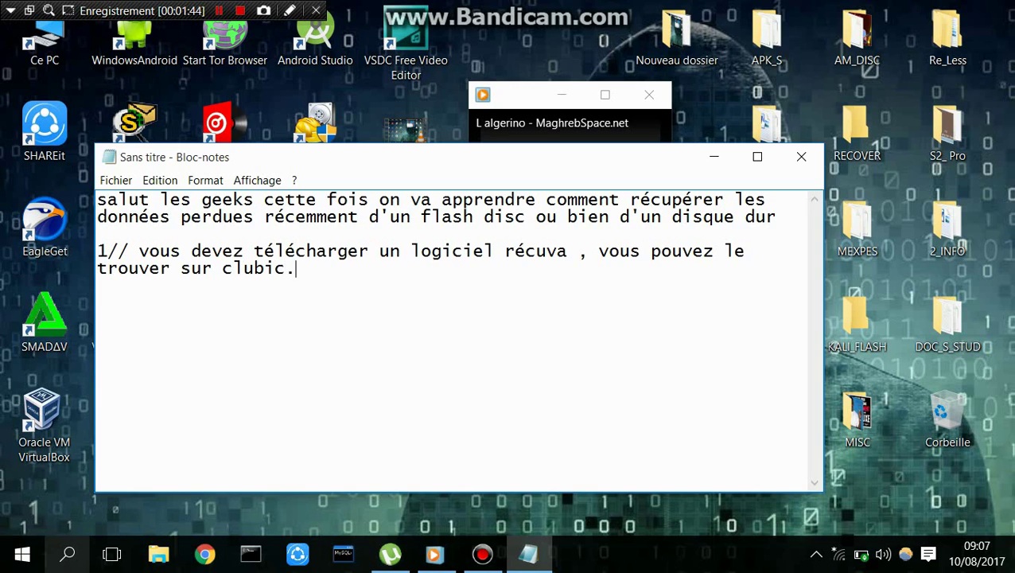
{"action": "type", "text": "com oubien"}
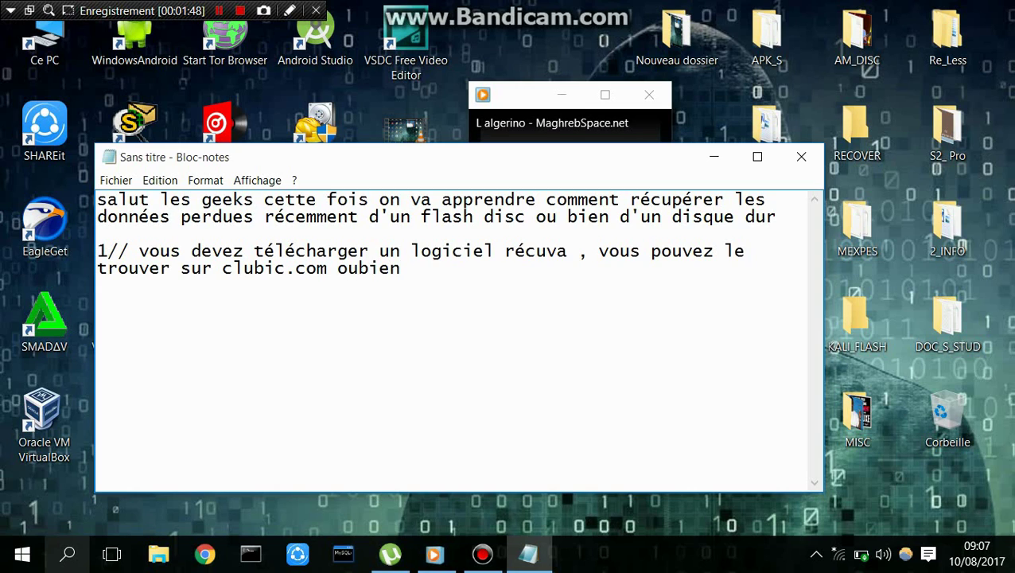
{"action": "key", "text": "BackSpace"}
{"action": "key", "text": "BackSpace"}
{"action": "key", "text": "BackSpace"}
{"action": "key", "text": "BackSpace"}
{"action": "key", "text": "BackSpace"}
{"action": "type", "text": "u bien"}
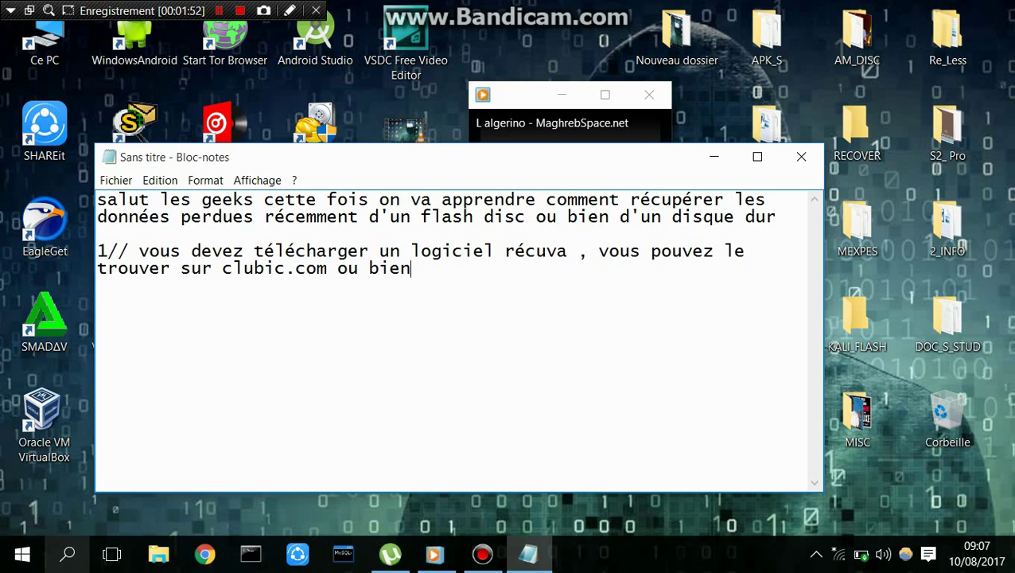
{"action": "type", "text": " 1net.com"}
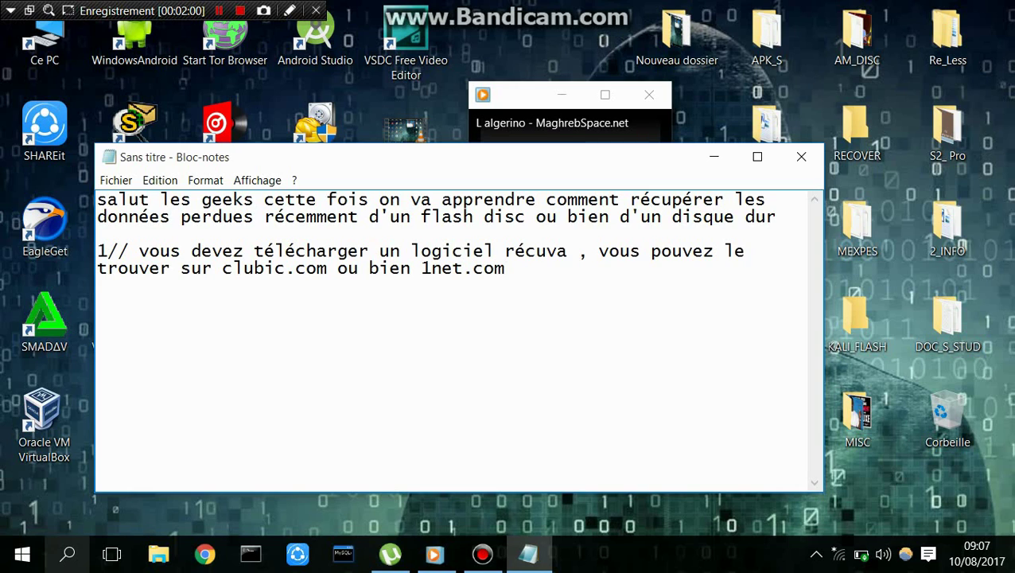
Add the separate line "le voici sur mon bureau", reveal the Recuva shortcut on the desktop and return to the note
{"action": "key", "text": "Return"}
{"action": "type", "text": "le voici sur"}
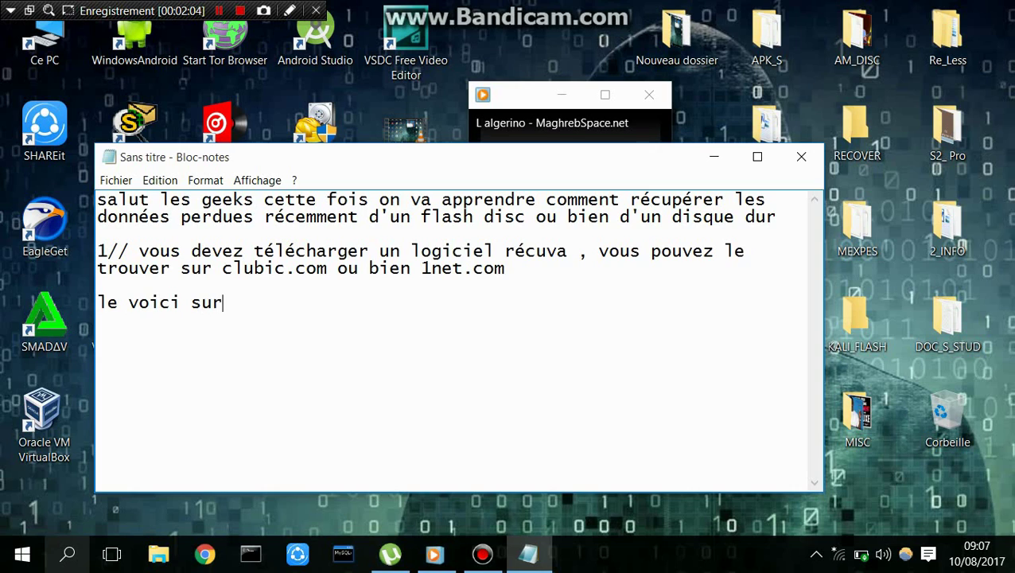
{"action": "type", "text": " mon bureau"}
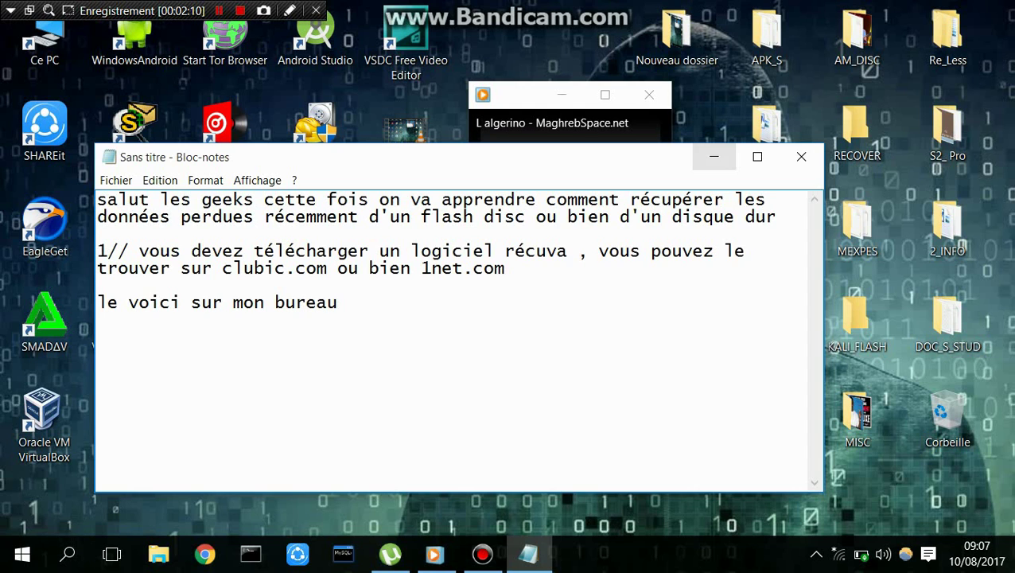
{"action": "left_click", "coordinate": [714, 157]}
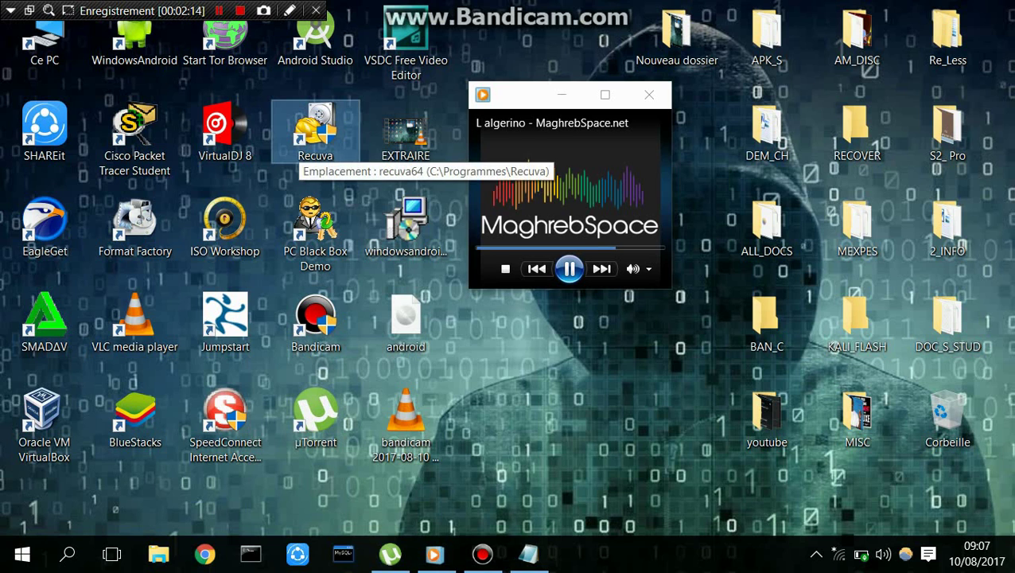
{"action": "left_click", "coordinate": [529, 555]}
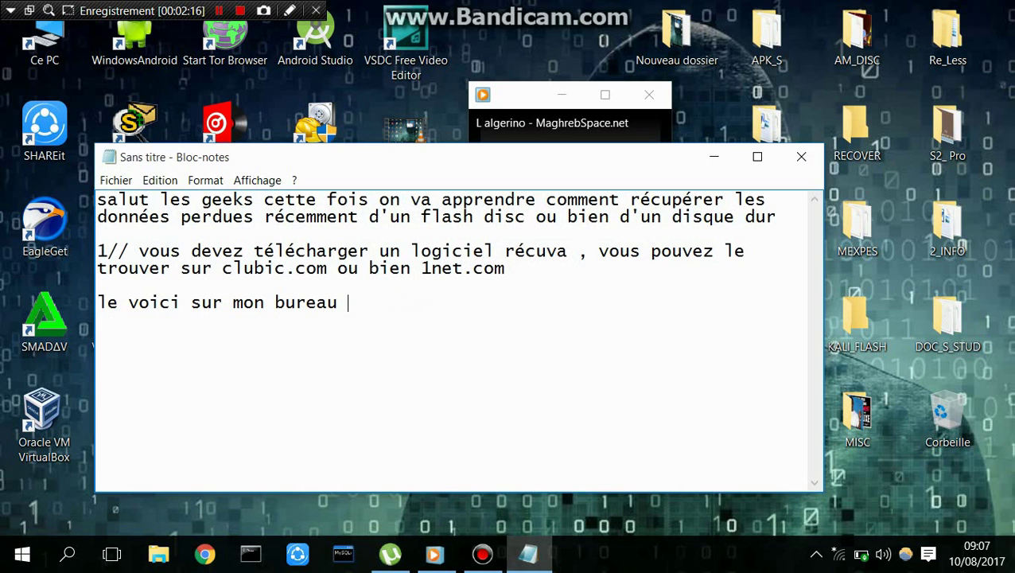
Start the second instruction on a new line with "2//on va essayer de récupérer"
{"action": "key", "text": "Return"}
{"action": "type", "text": "2//on va ee"}
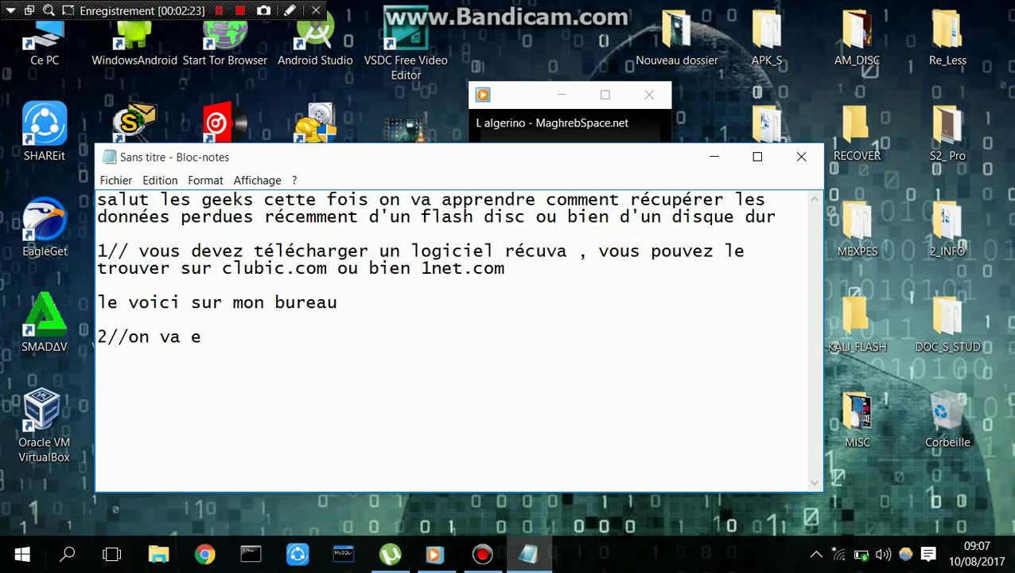
{"action": "key", "text": "BackSpace"}
{"action": "type", "text": "sssa"}
{"action": "key", "text": "BackSpace"}
{"action": "key", "text": "BackSpace"}
{"action": "key", "text": "BackSpace"}
{"action": "type", "text": "sayer de réc"}
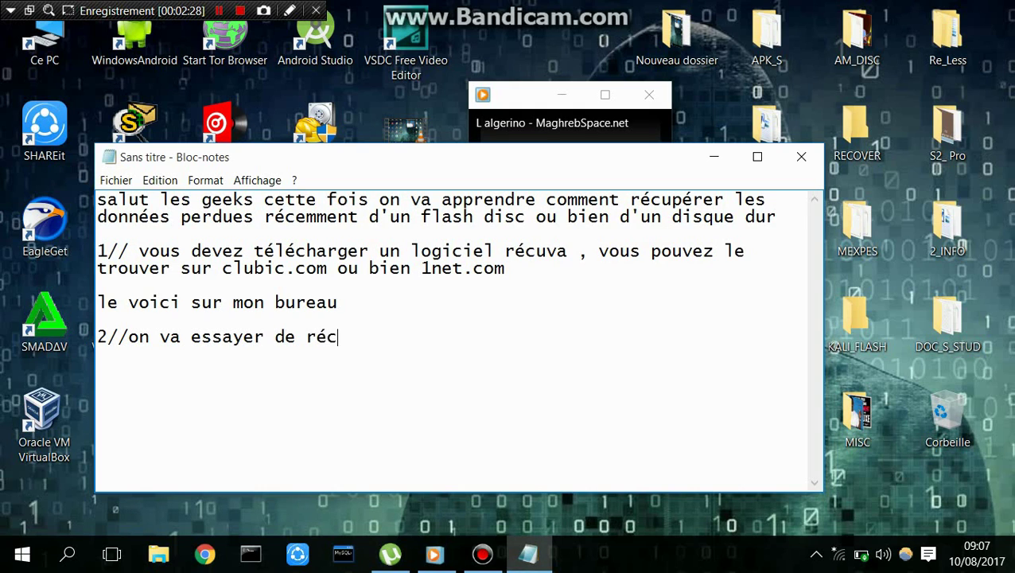
{"action": "type", "text": "upérer"}
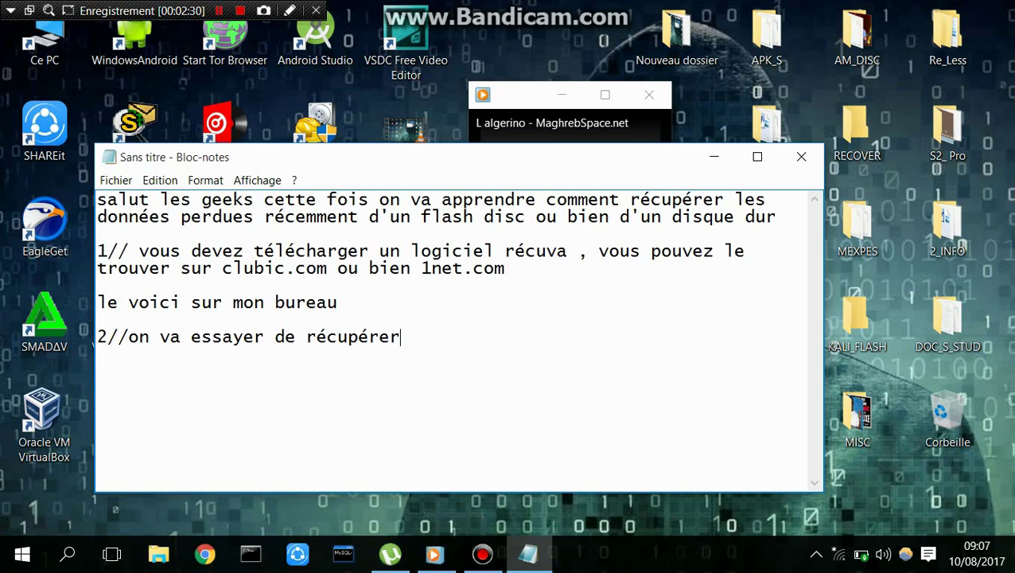
Continue the second instruction with "les dernières données", correcting the spelling
{"action": "type", "text": " les dernierer"}
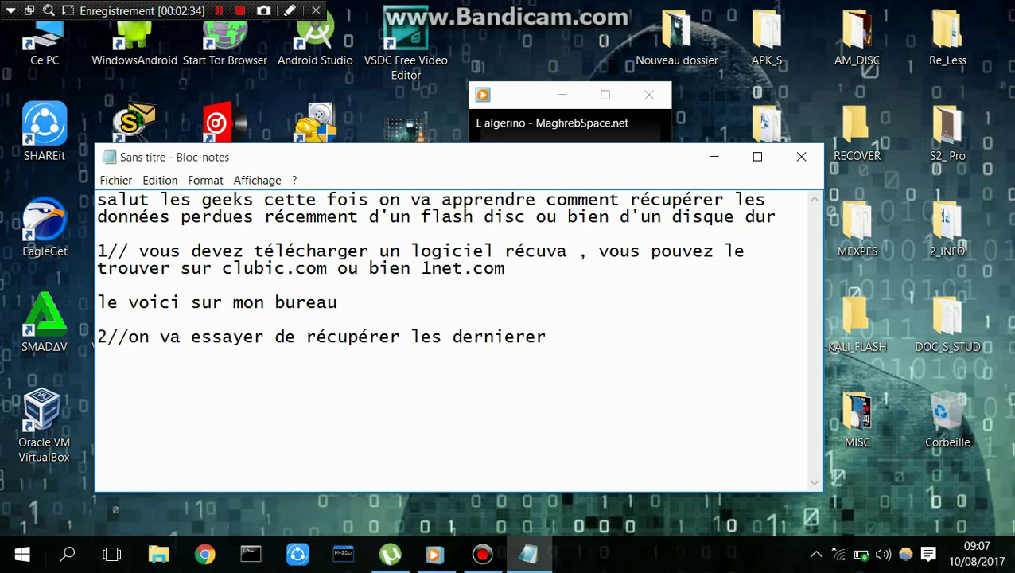
{"action": "key", "text": "BackSpace"}
{"action": "key", "text": "BackSpace"}
{"action": "key", "text": "BackSpace"}
{"action": "key", "text": "BackSpace"}
{"action": "type", "text": "ères di"}
{"action": "key", "text": "BackSpace"}
{"action": "type", "text": "onnées "}
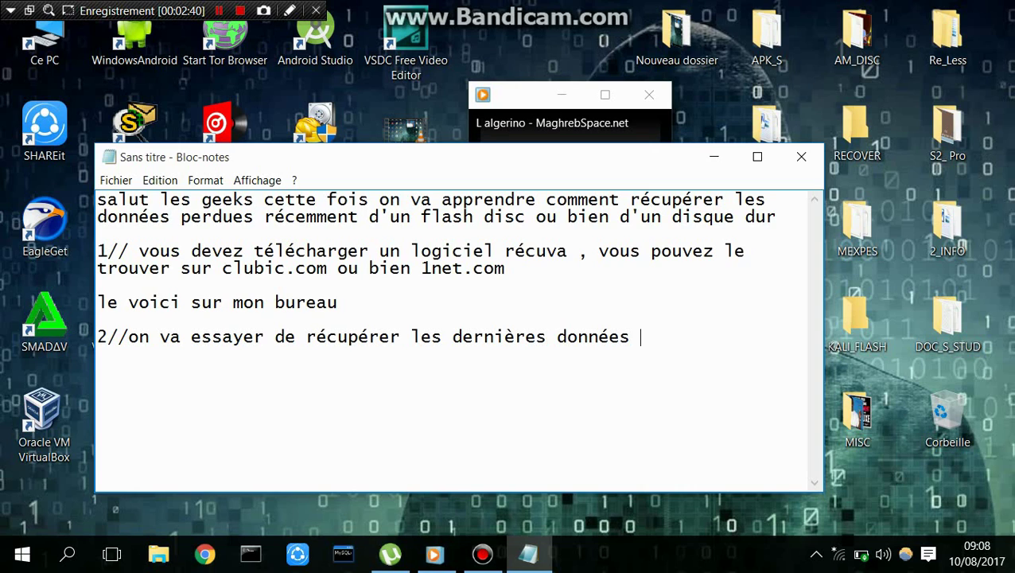
Complete the second instruction with "supprimées de mon Flash disque"
{"action": "type", "text": "supprimé"}
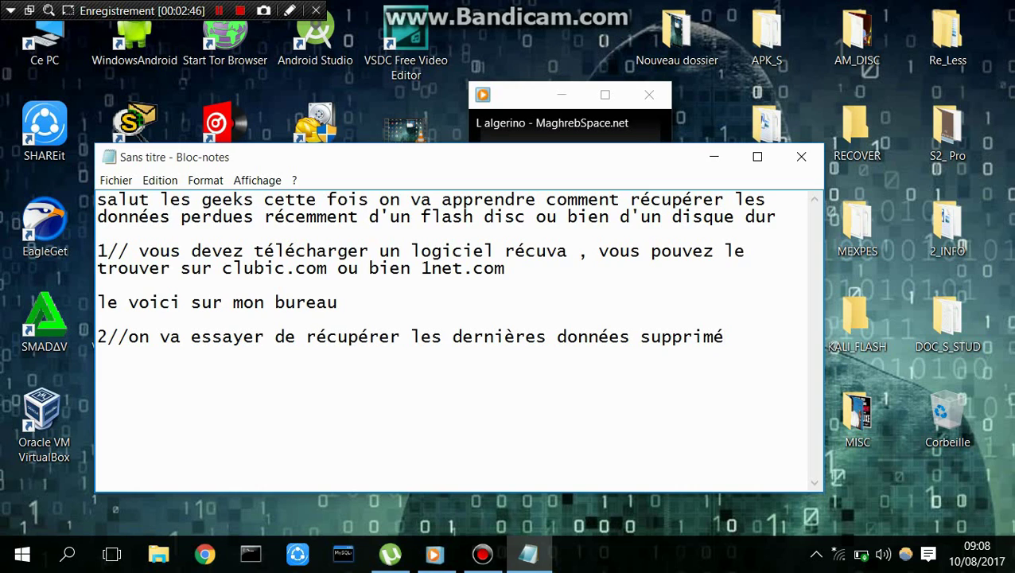
{"action": "type", "text": "es de m"}
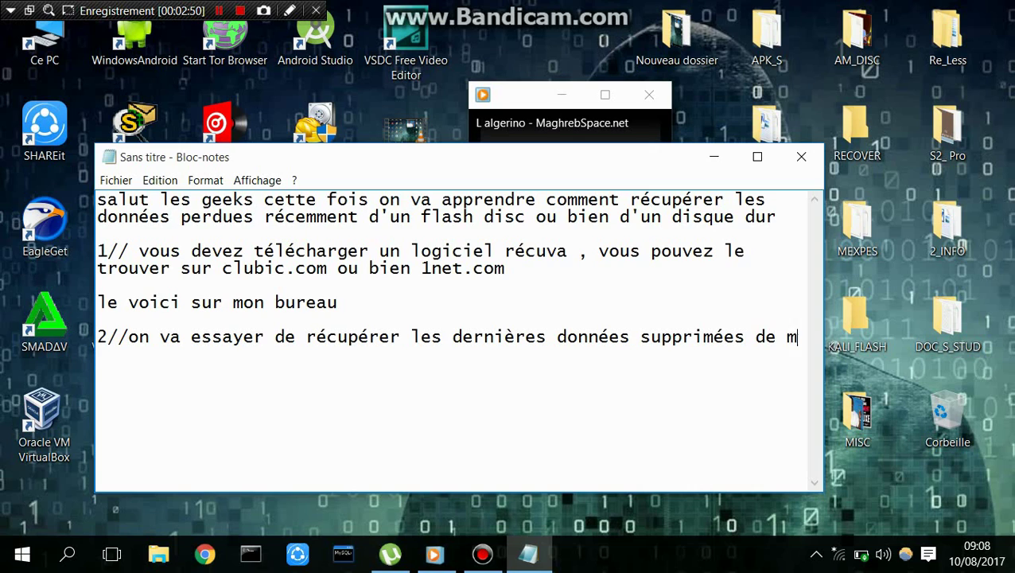
{"action": "type", "text": "on Fla"}
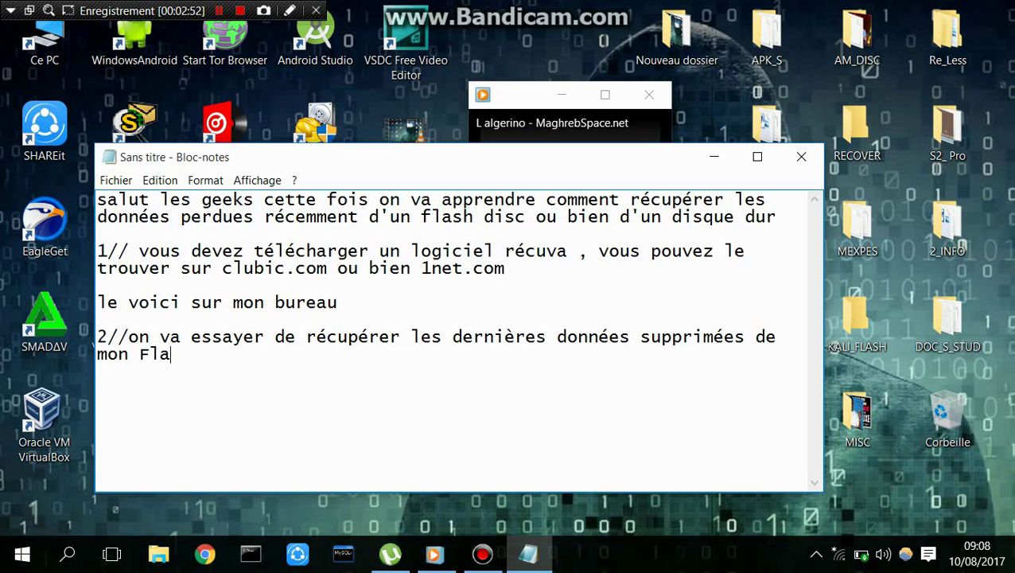
{"action": "type", "text": "sh disque"}
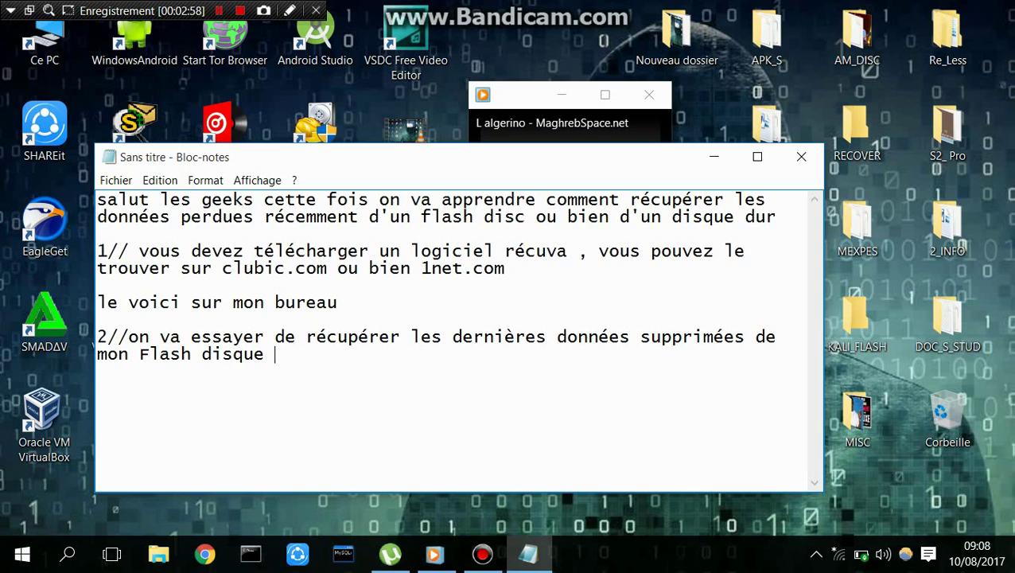
Skip to the next song in the media player and return to the note
{"action": "left_click", "coordinate": [557, 123]}
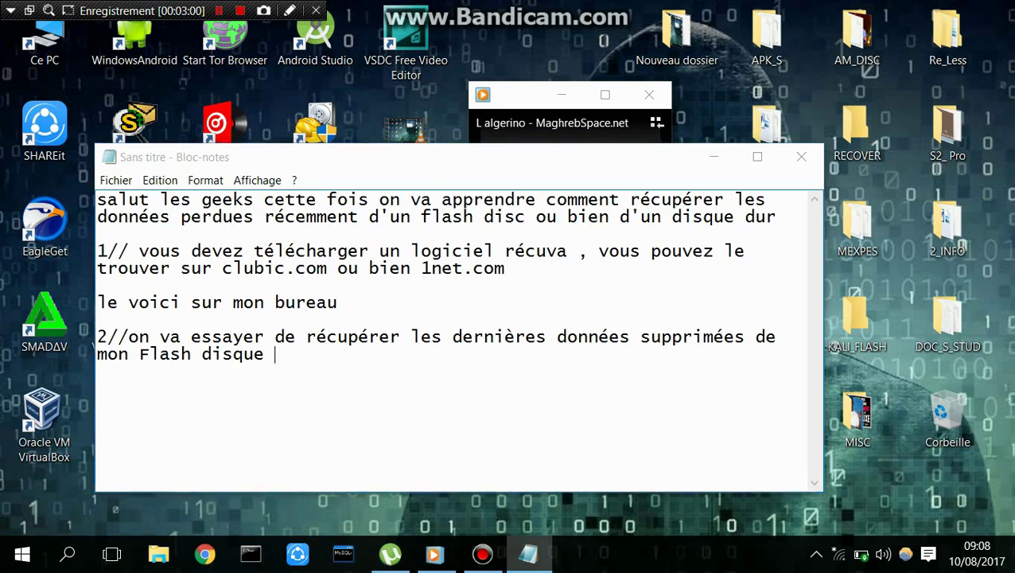
{"action": "left_click", "coordinate": [601, 268]}
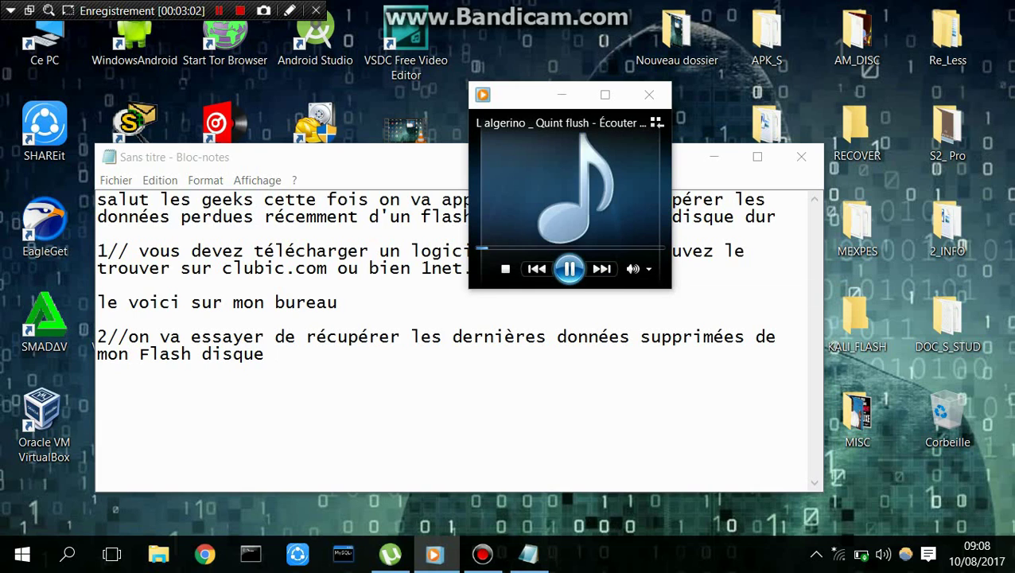
{"action": "key", "text": "alt+Tab"}
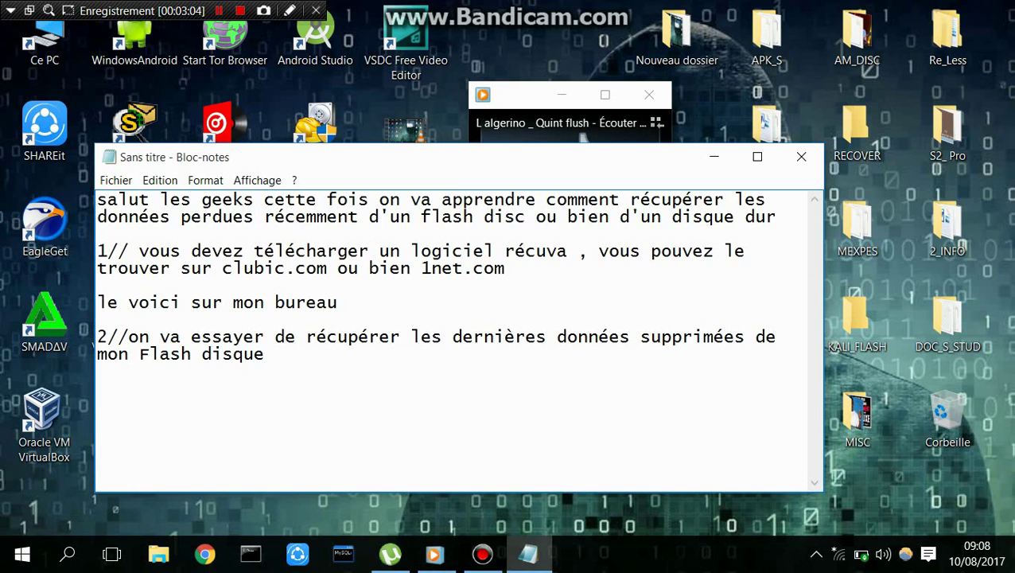
Add the separate line "on y va donc" below the second instruction, leaving a blank line between them
{"action": "key", "text": "Return"}
{"action": "key", "text": "Return"}
{"action": "type", "text": "on est va"}
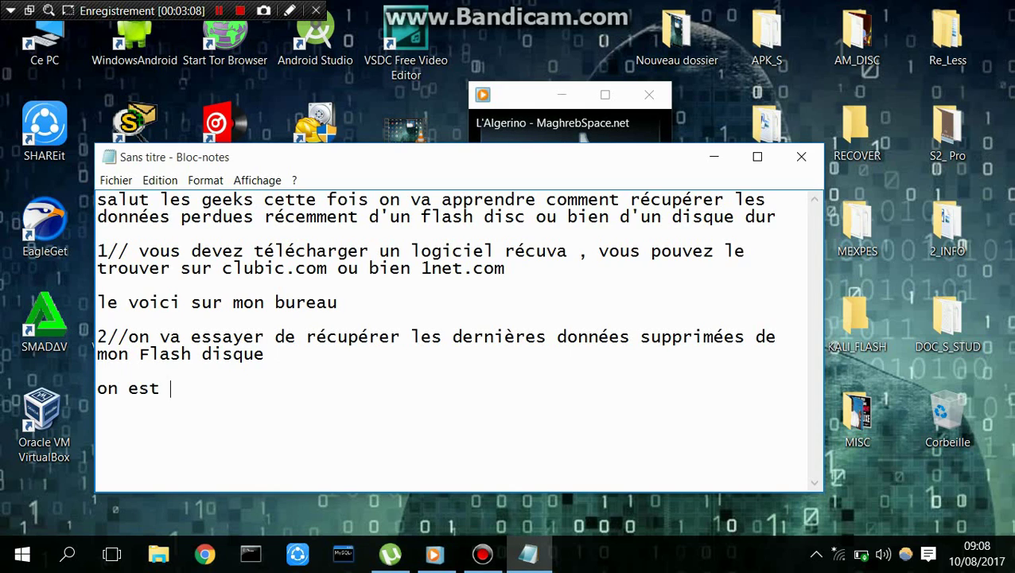
{"action": "key", "text": "BackSpace"}
{"action": "key", "text": "BackSpace"}
{"action": "key", "text": "BackSpace"}
{"action": "key", "text": "BackSpace"}
{"action": "key", "text": "BackSpace"}
{"action": "key", "text": "BackSpace"}
{"action": "type", "text": "y va don"}
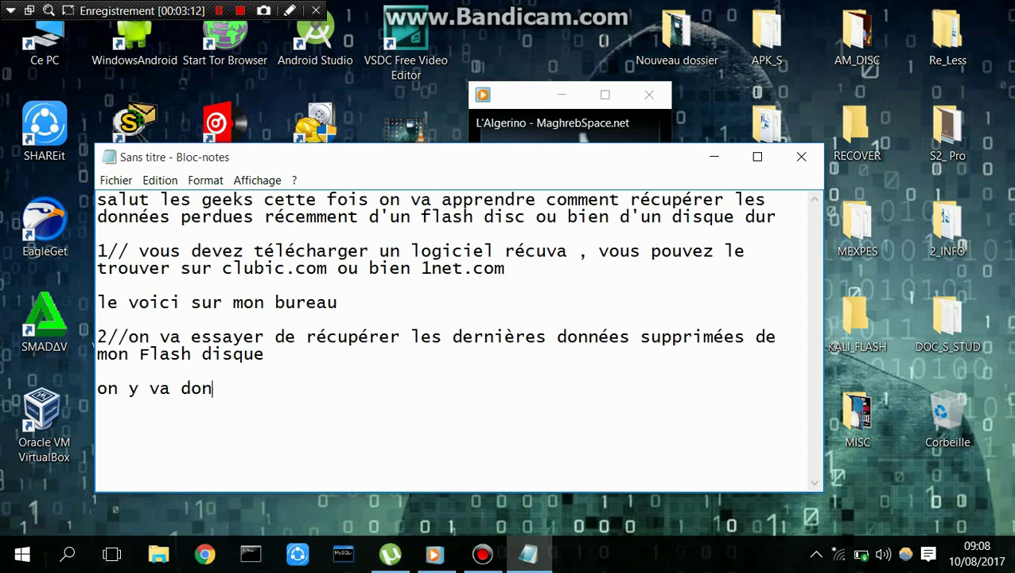
{"action": "type", "text": "c"}
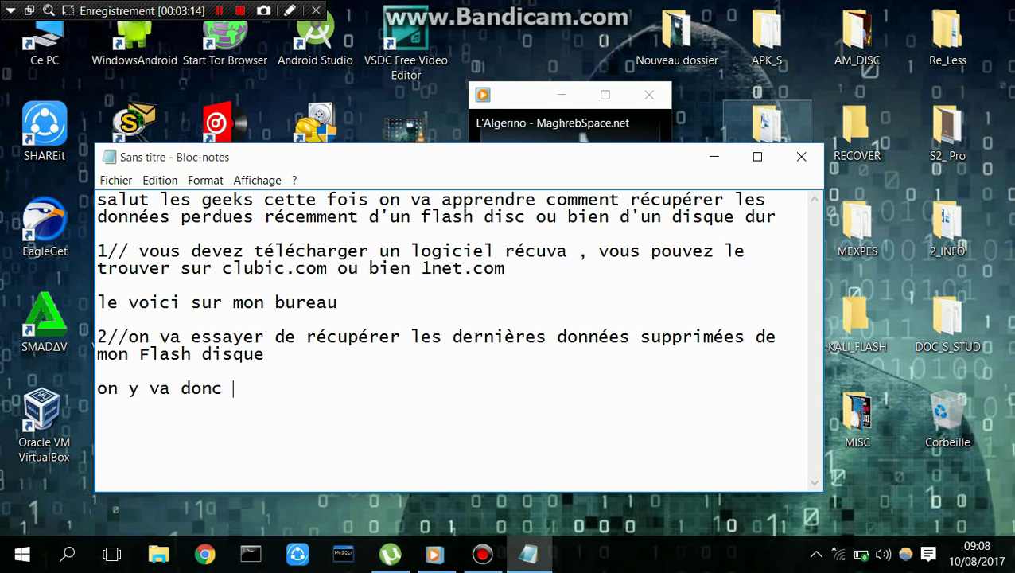
Minimize the note, launch Recuva from the desktop and advance its wizard to the file type page
{"action": "left_click", "coordinate": [713, 156]}
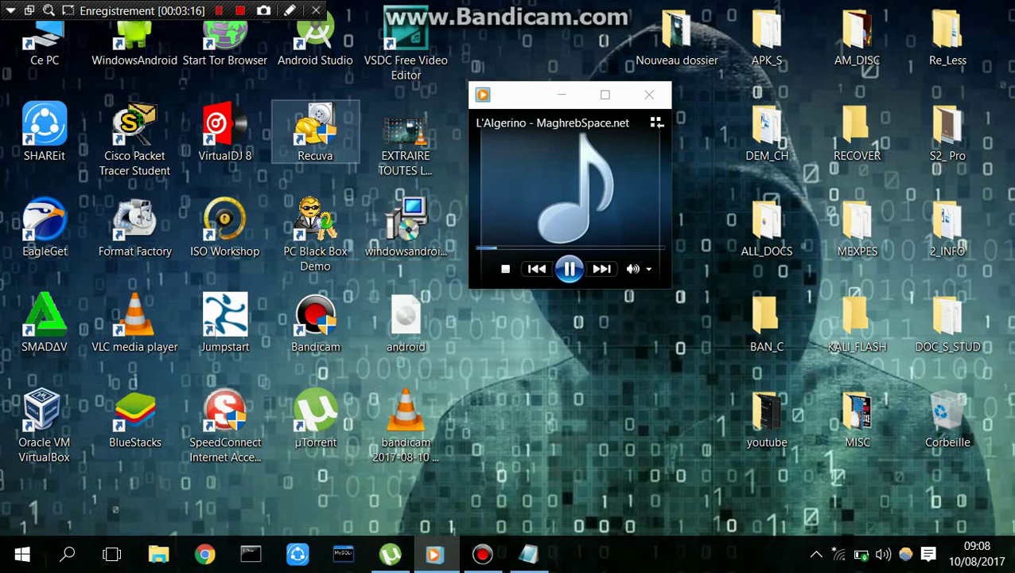
{"action": "left_click", "coordinate": [315, 131]}
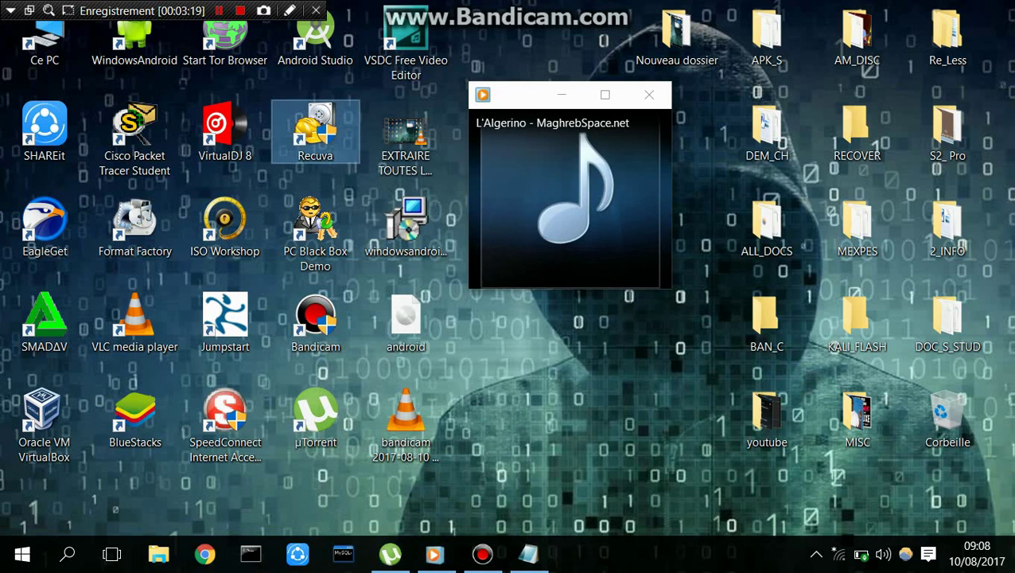
{"action": "left_click", "coordinate": [406, 227]}
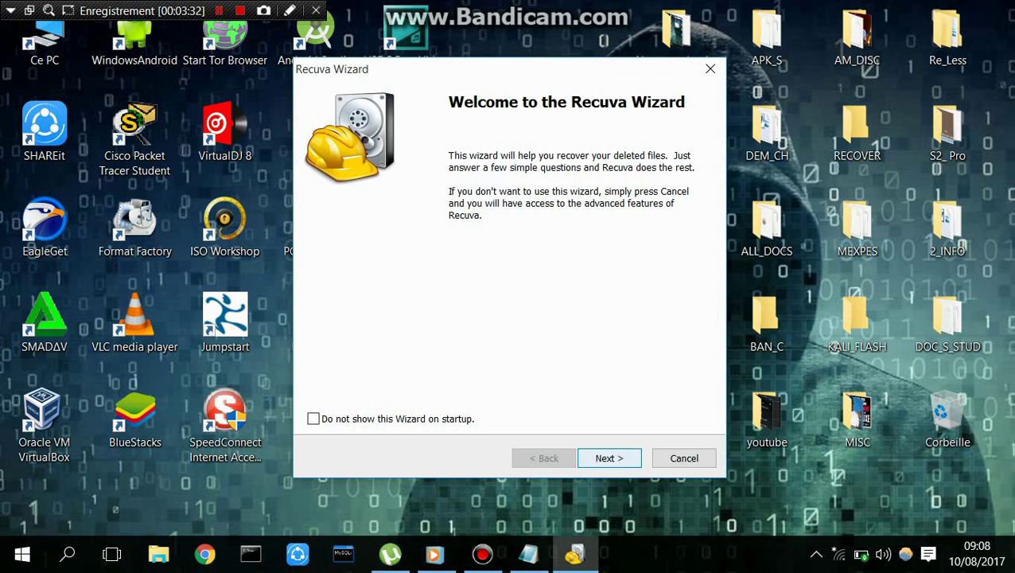
{"action": "key", "text": "Return"}
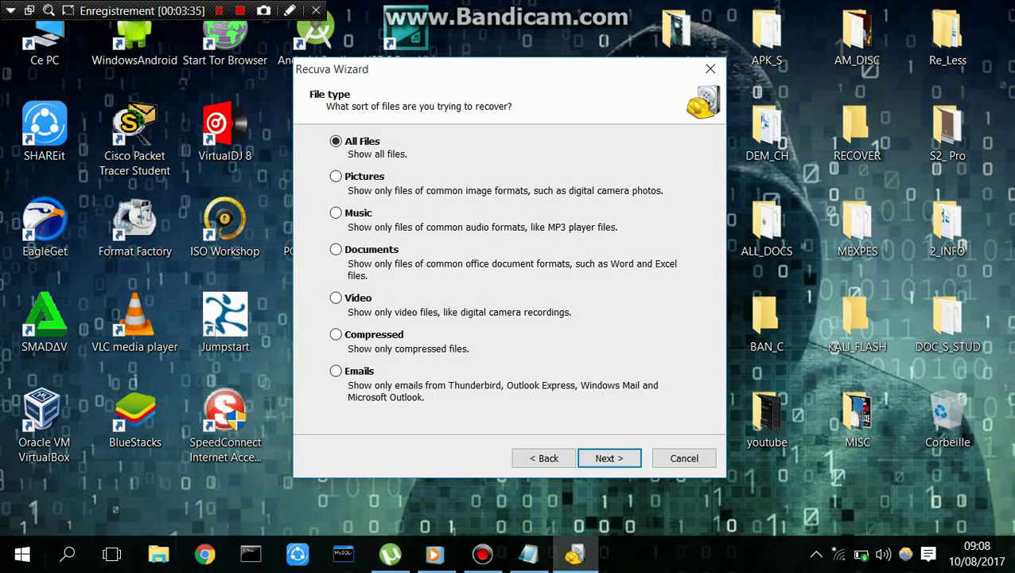
Switch back to the Notepad note and add the line "vous pouvez récupérer la musique seule les photos seules..etc"
{"action": "left_click", "coordinate": [528, 555]}
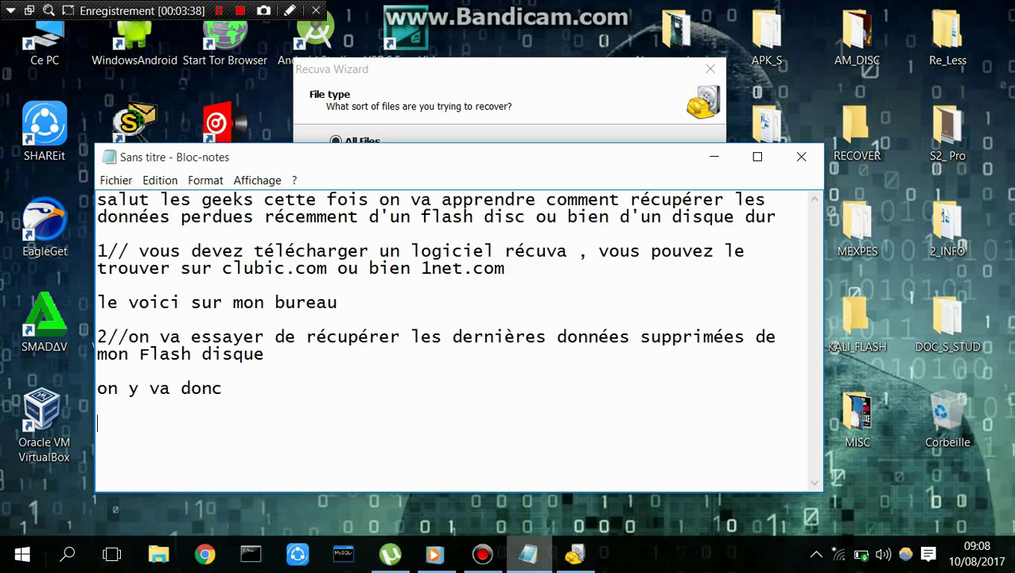
{"action": "type", "text": "vous pouver"}
{"action": "key", "text": "BackSpace"}
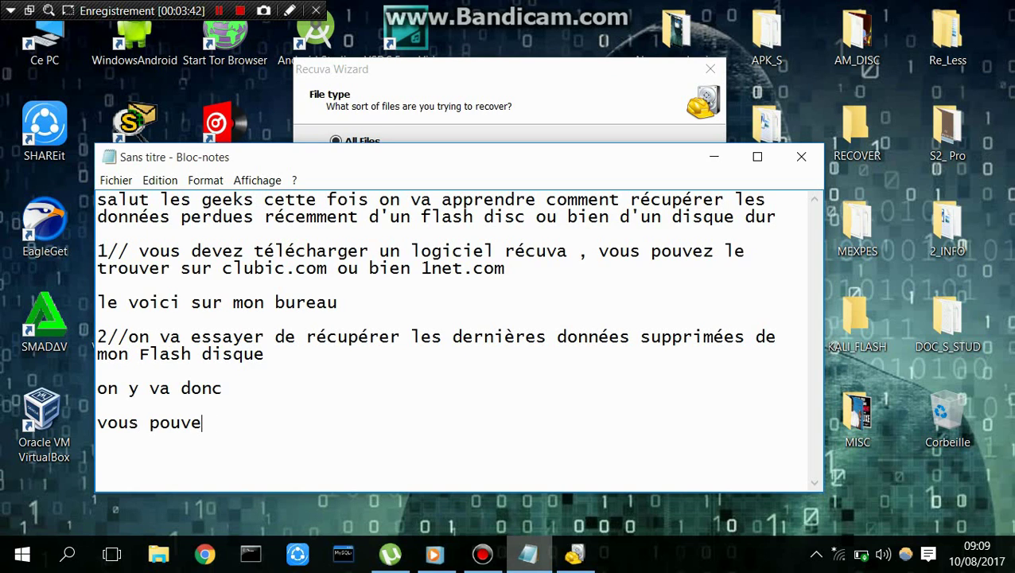
{"action": "type", "text": "z récupérer "}
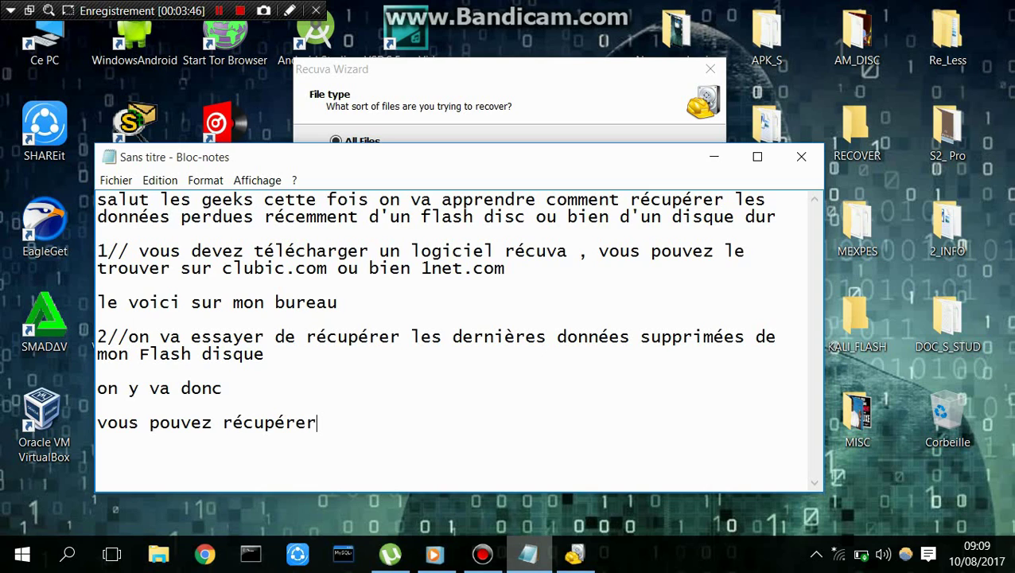
{"action": "type", "text": "la mus"}
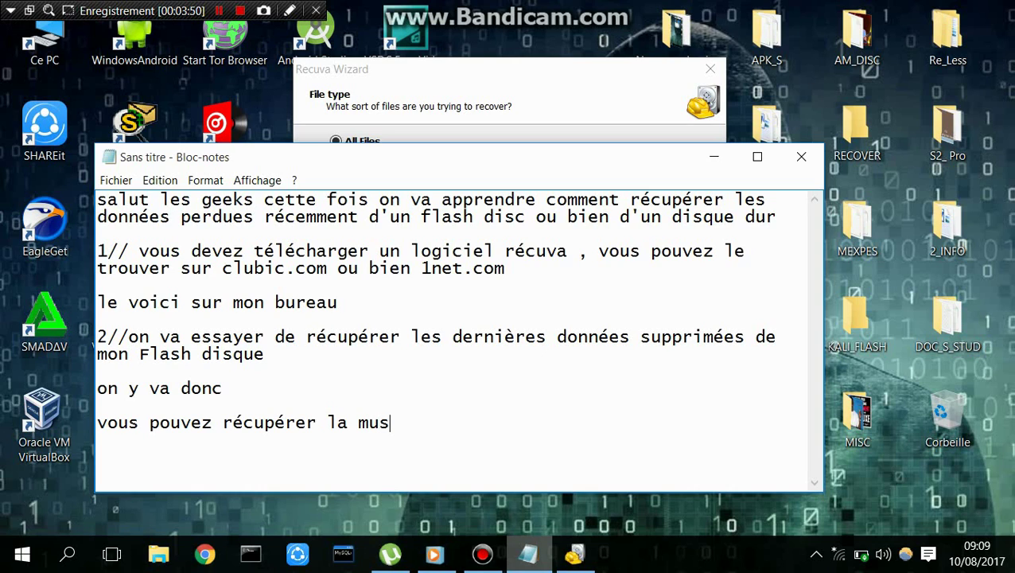
{"action": "type", "text": "ique seule"}
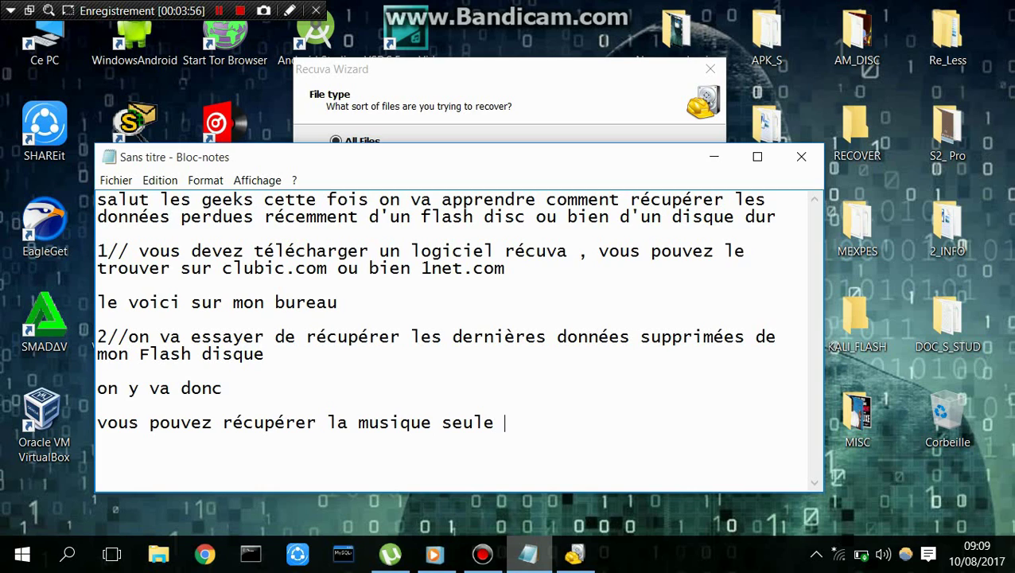
{"action": "type", "text": " les pho"}
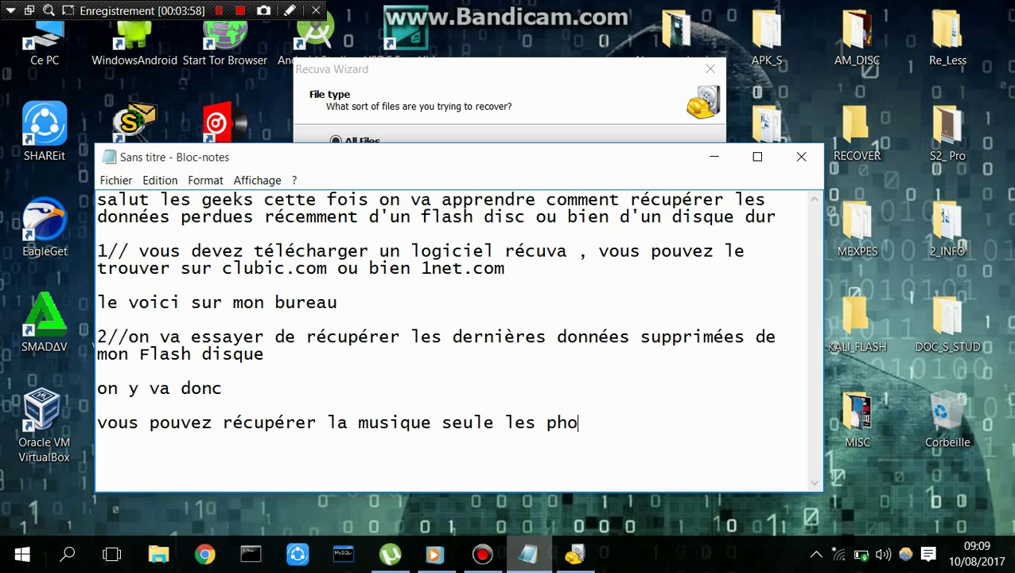
{"action": "type", "text": "tos seules"}
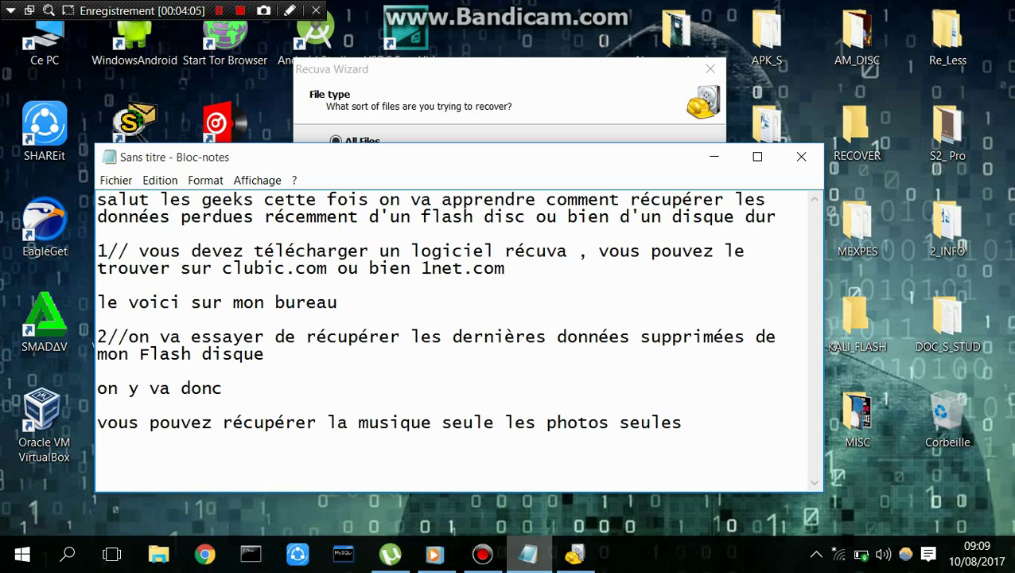
{"action": "type", "text": "..etc"}
Add the separate line "mais de préférence récupérer tous" at the end of the note
{"action": "key", "text": "Return"}
{"action": "type", "text": "mais "}
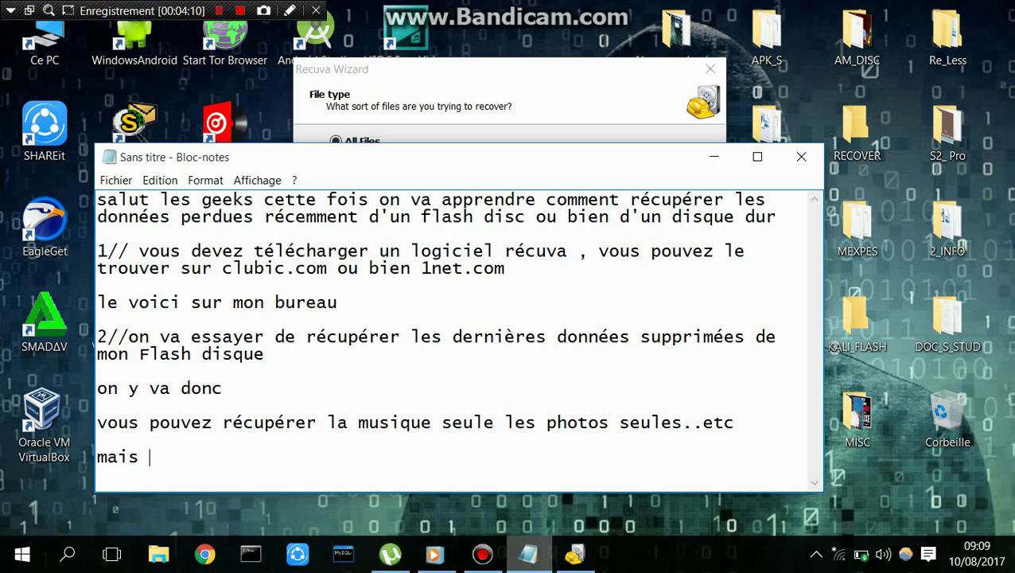
{"action": "type", "text": "de pré"}
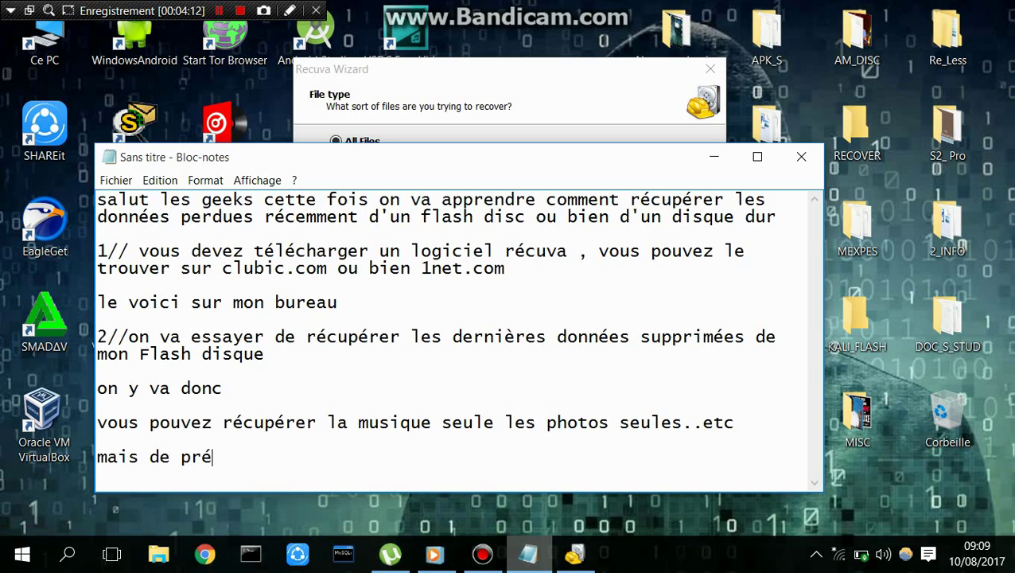
{"action": "type", "text": "férenc"}
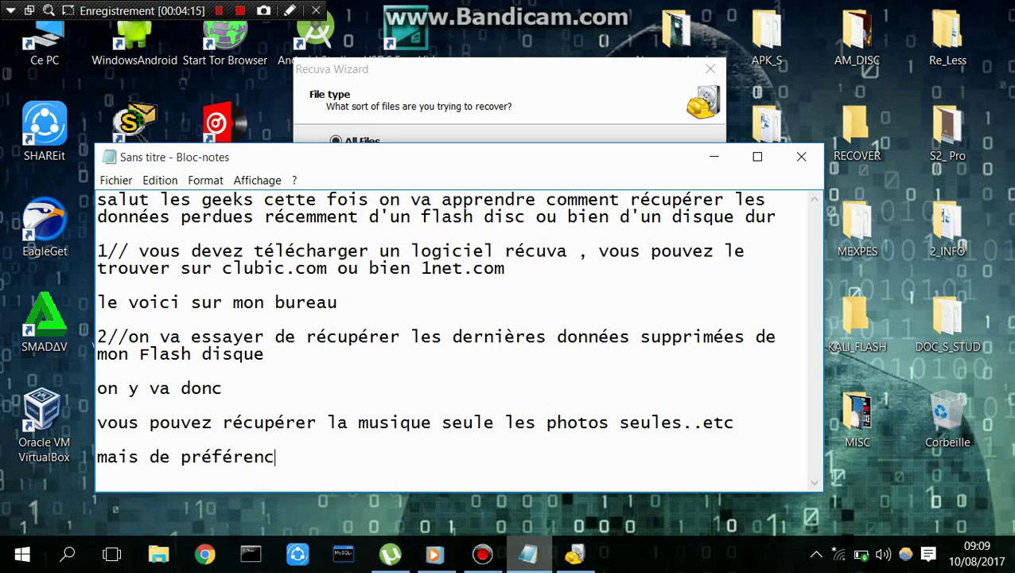
{"action": "type", "text": "e récupérer"}
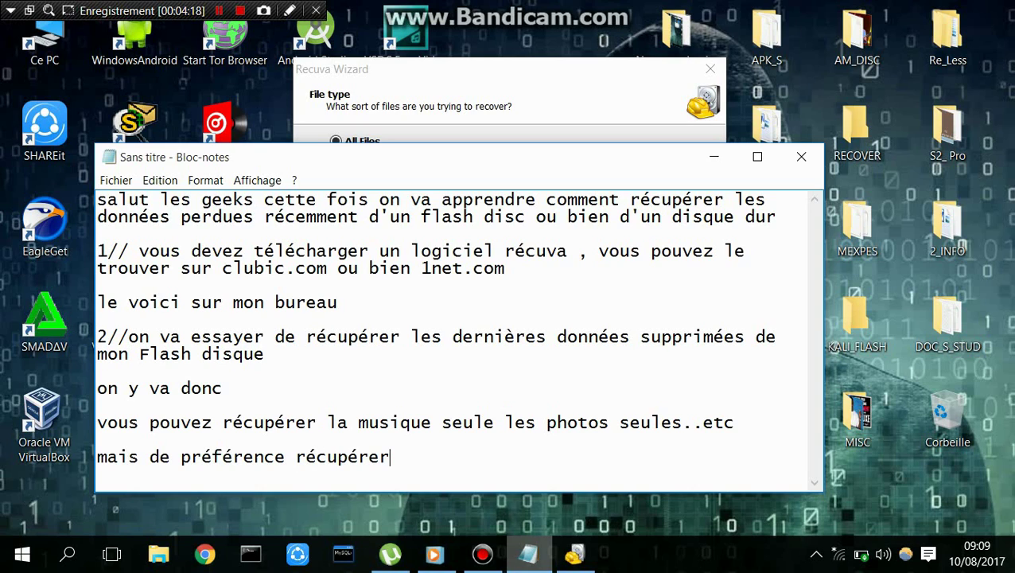
{"action": "type", "text": " tous"}
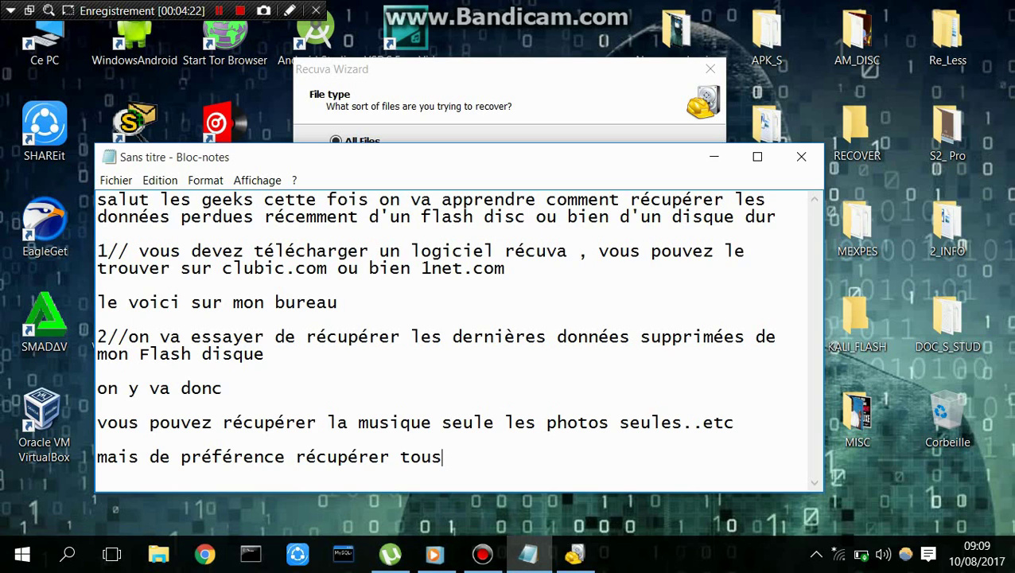
Back in the Recuva wizard, accept All Files as the file type and set removable disk I:\ as the specific file location
{"action": "key", "text": "alt+Tab"}
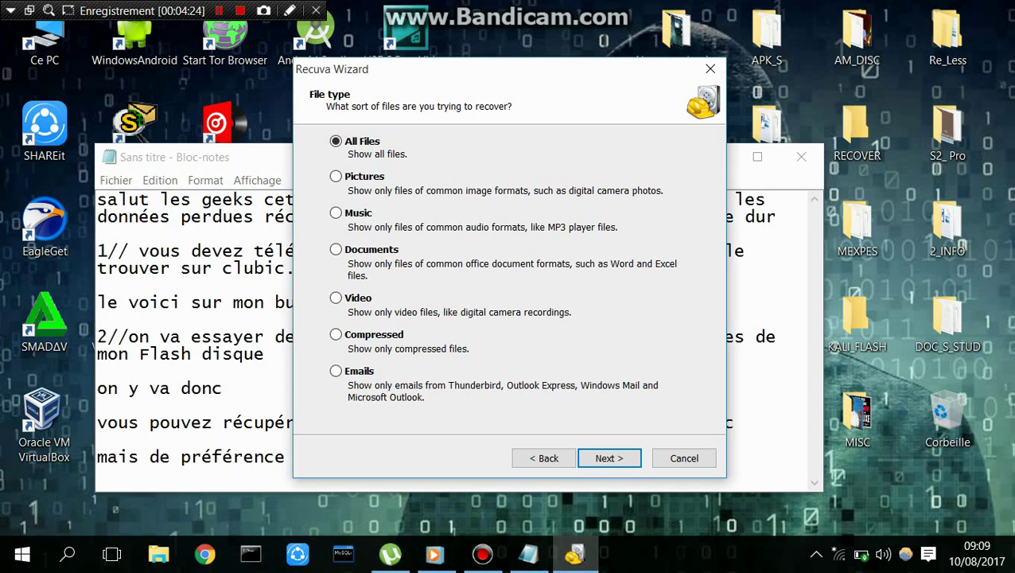
{"action": "key", "text": "Return"}
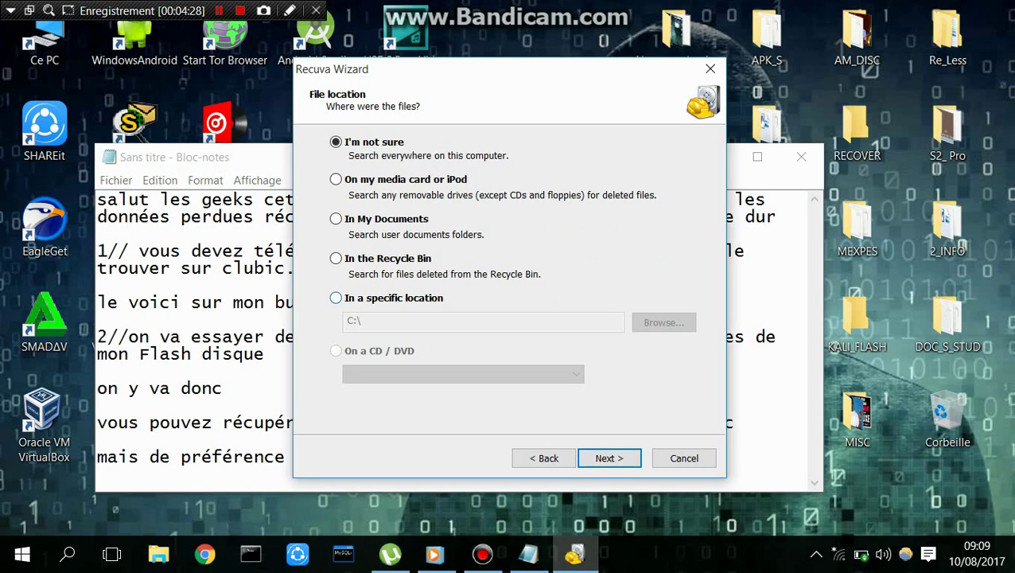
{"action": "left_click", "coordinate": [337, 297]}
{"action": "left_click", "coordinate": [664, 322]}
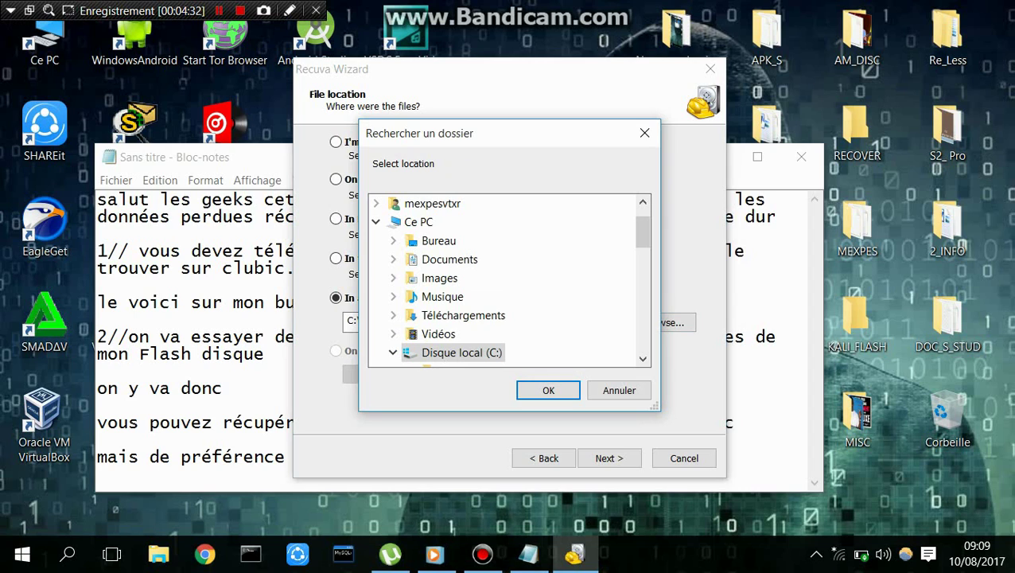
{"action": "scroll", "coordinate": [509, 280], "scroll_direction": "down", "scroll_amount": 7}
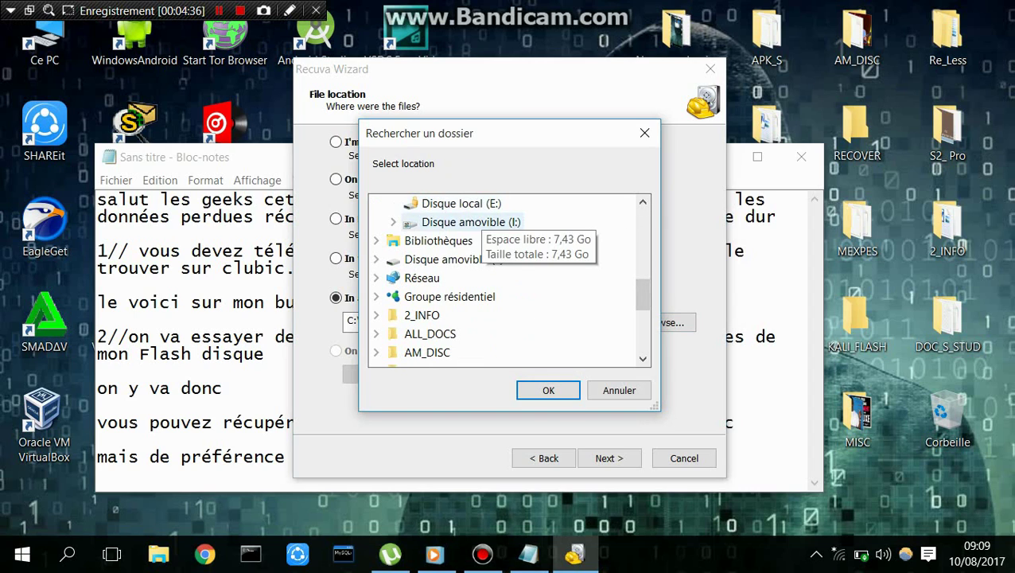
{"action": "left_click", "coordinate": [472, 261]}
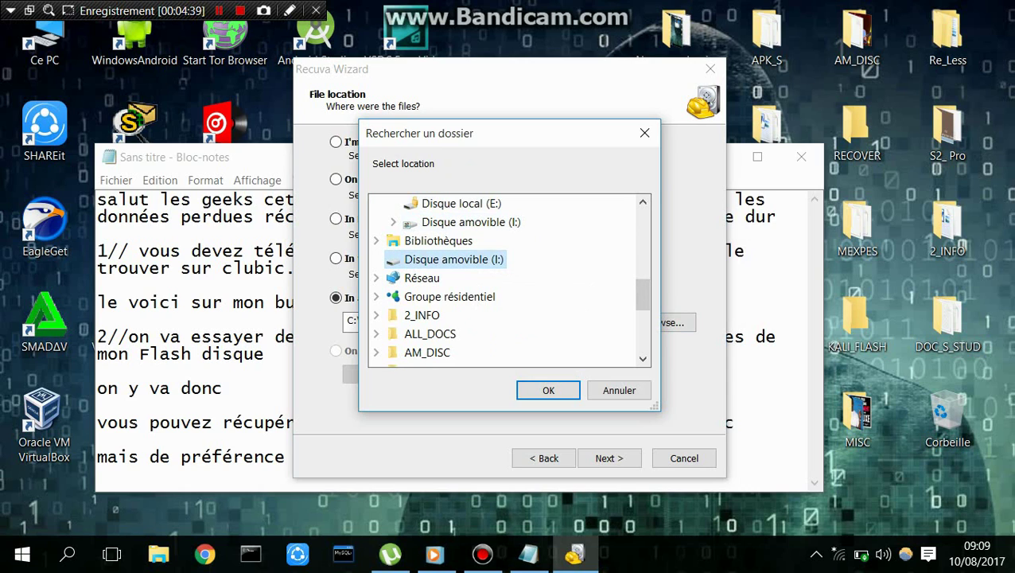
{"action": "left_click", "coordinate": [548, 390]}
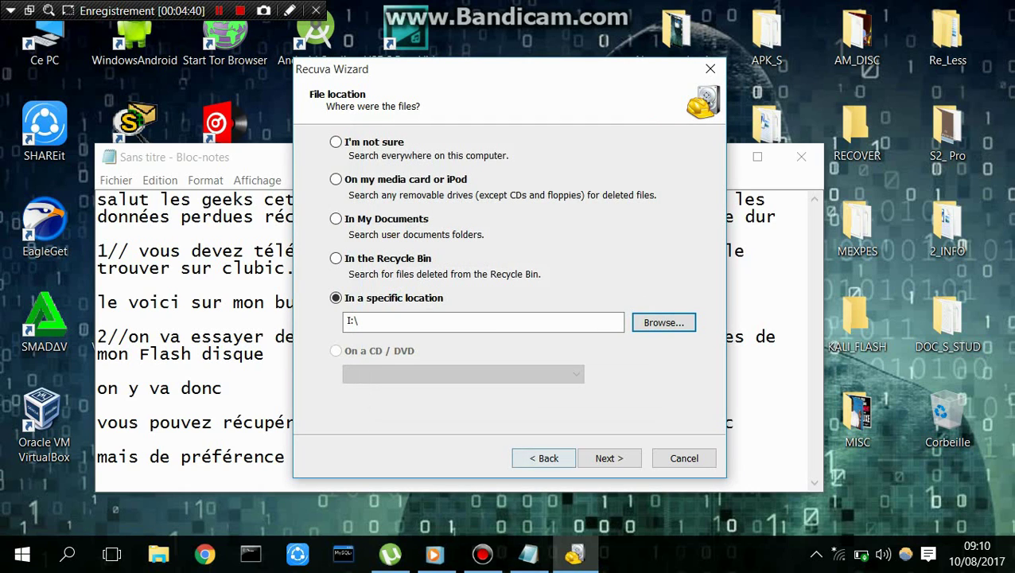
{"action": "key", "text": "Return"}
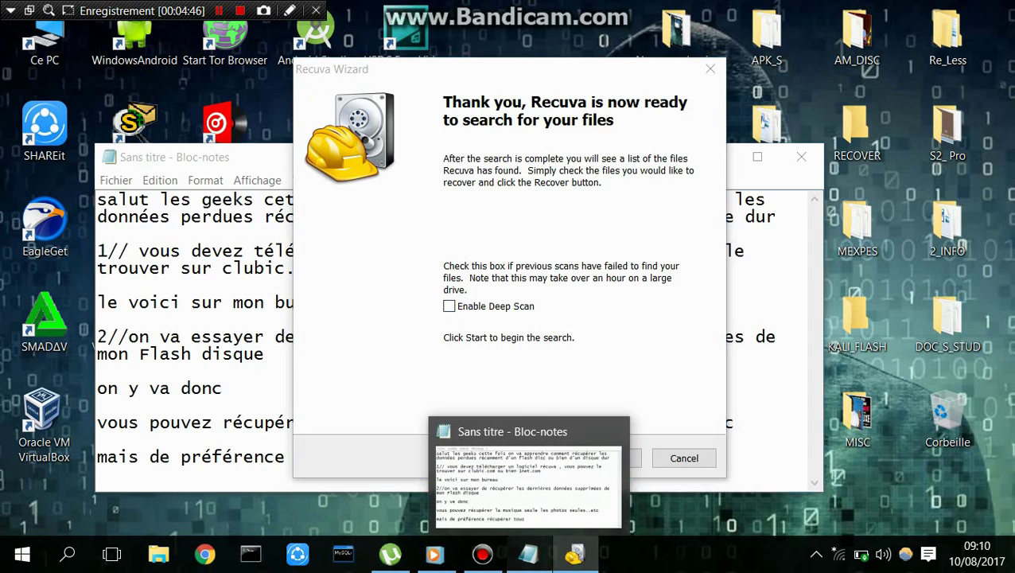
Switch to the Notepad note and start a new line with "vous pouvez faire un deep scan pour plus de fichiers récupérés mais"
{"action": "left_click", "coordinate": [529, 555]}
{"action": "key", "text": "Return"}
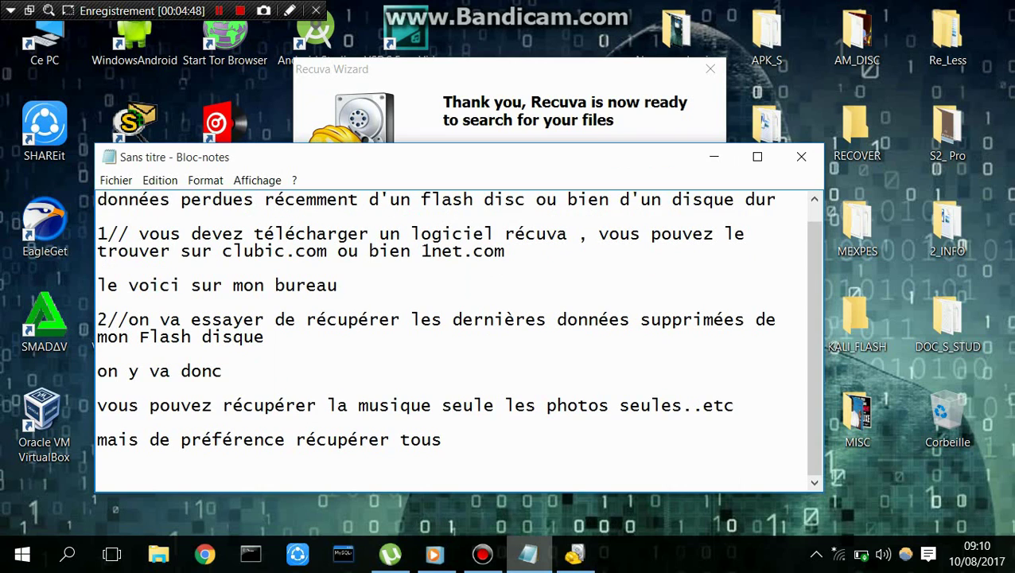
{"action": "type", "text": "vous pou"}
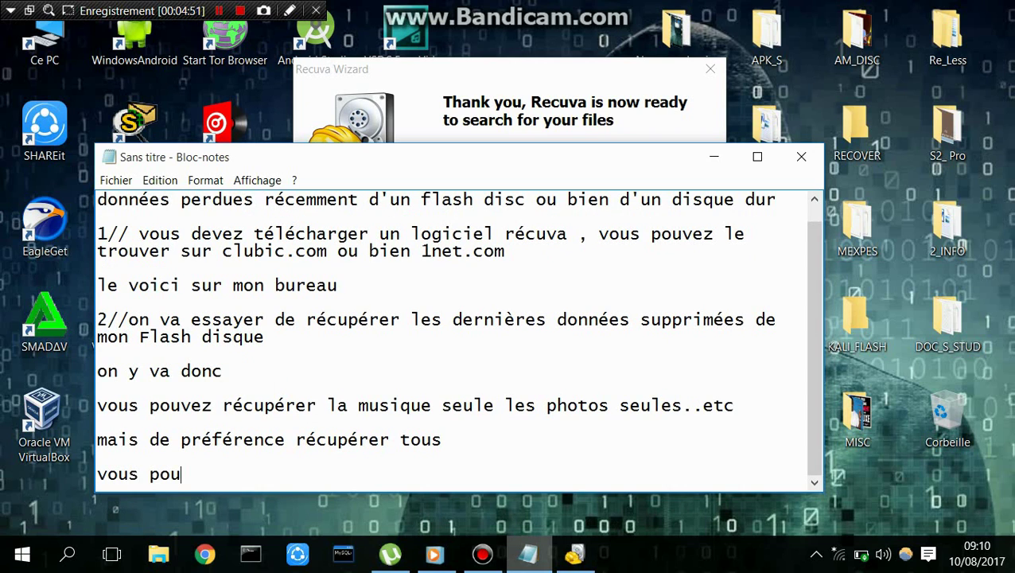
{"action": "type", "text": "vez fai"}
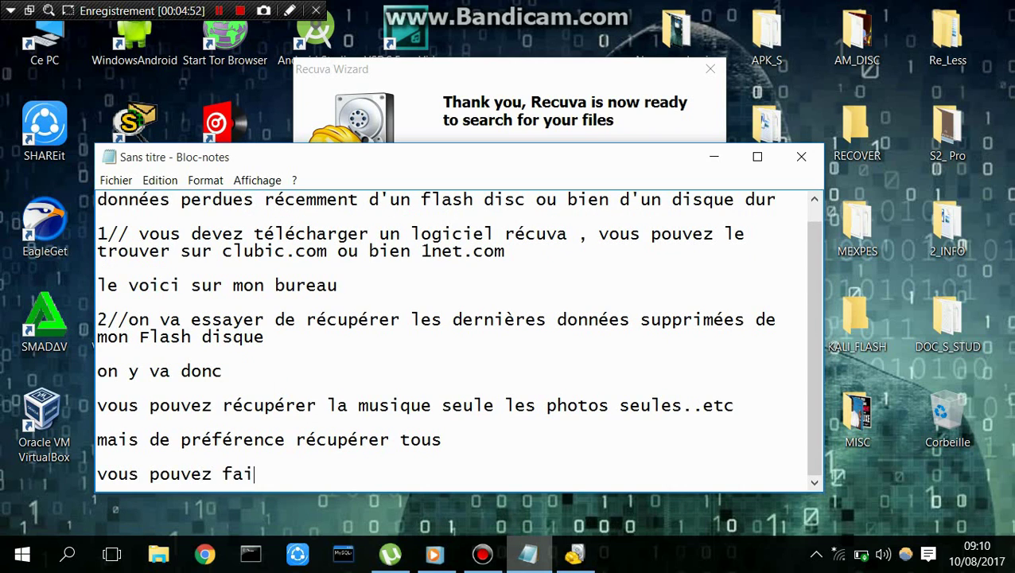
{"action": "type", "text": "re un de"}
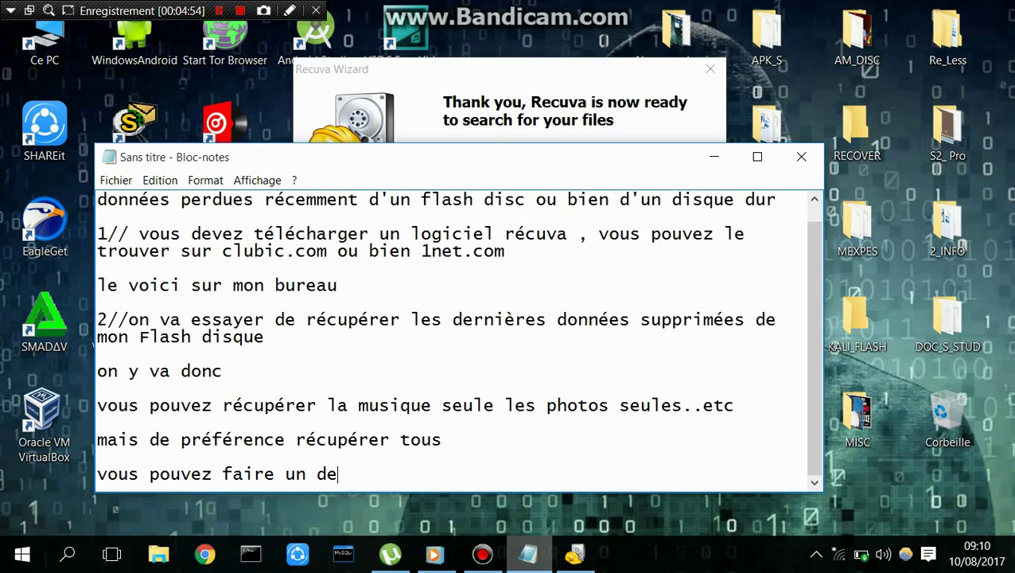
{"action": "type", "text": "ep scan pout"}
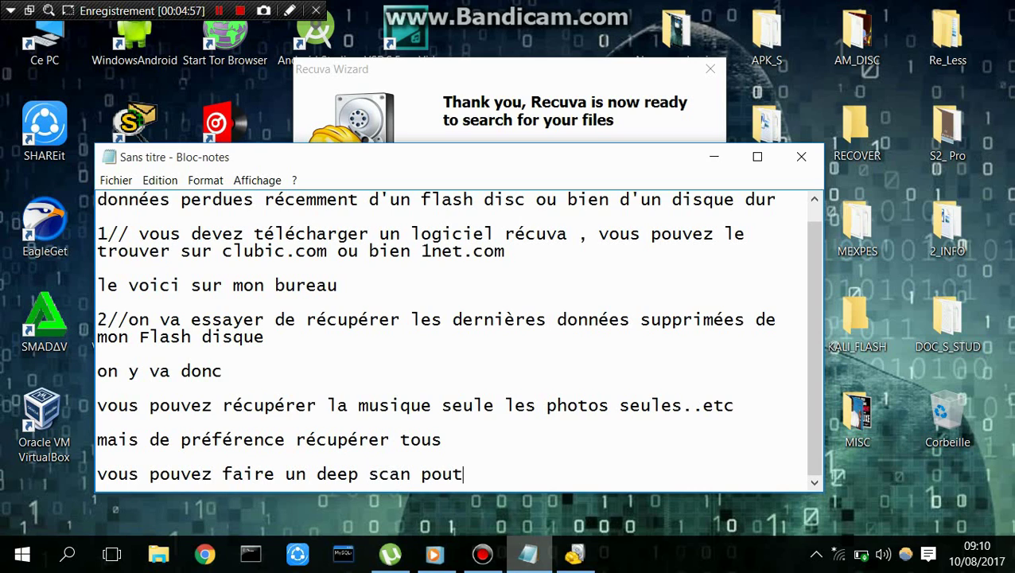
{"action": "key", "text": "BackSpace"}
{"action": "type", "text": "r plus d"}
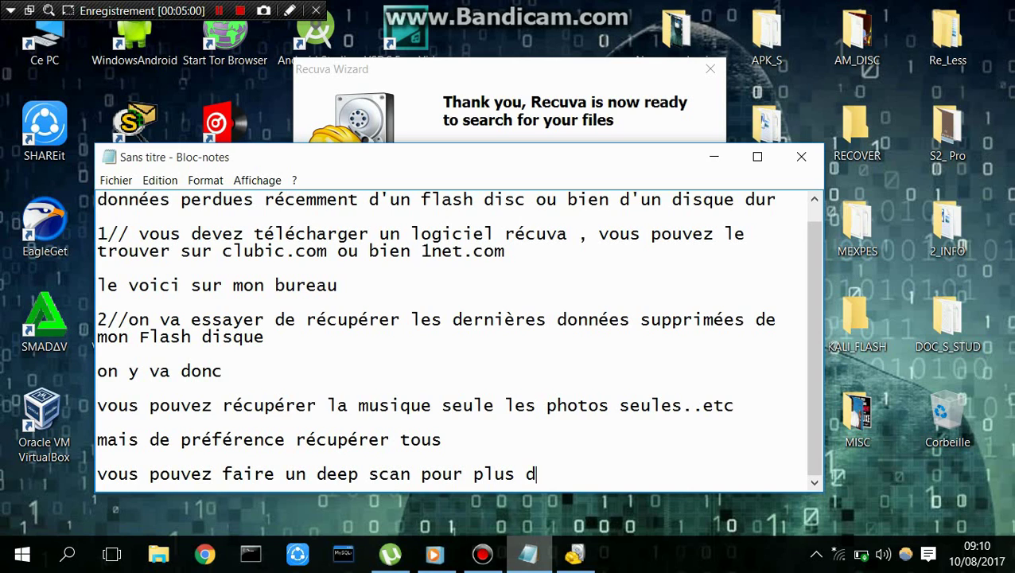
{"action": "type", "text": "e fich"}
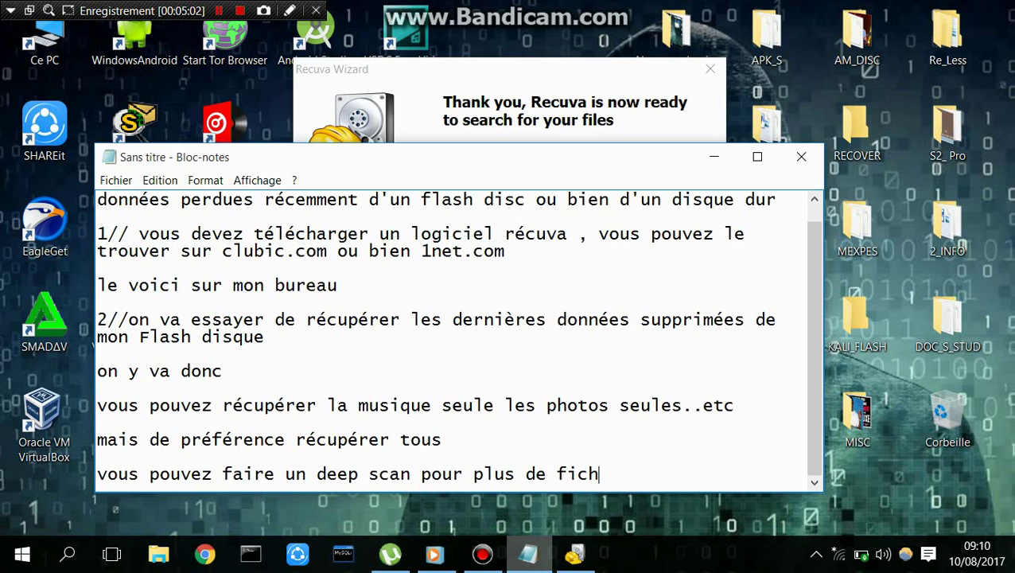
{"action": "type", "text": "iers récupér"}
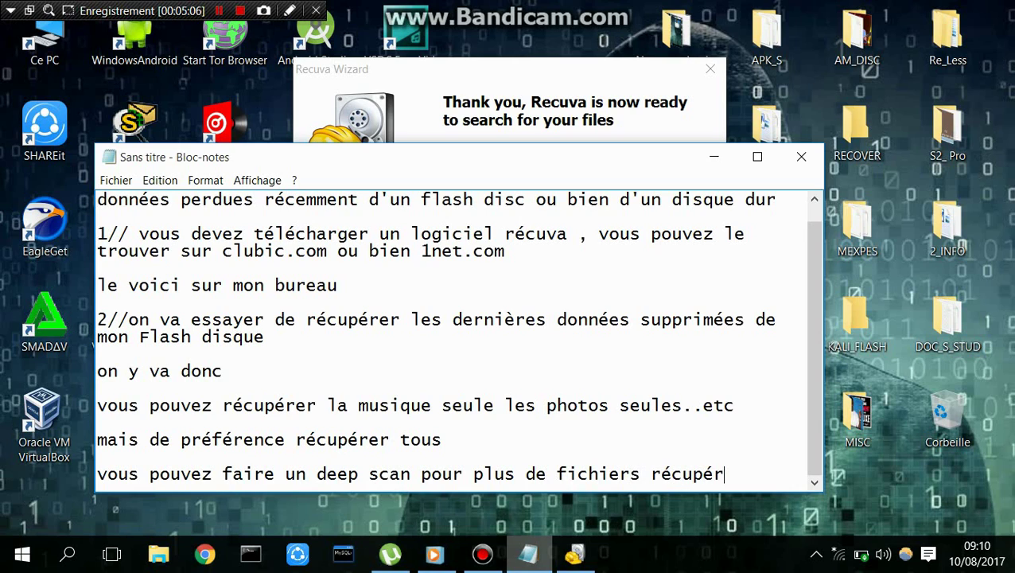
{"action": "type", "text": "és mais mo"}
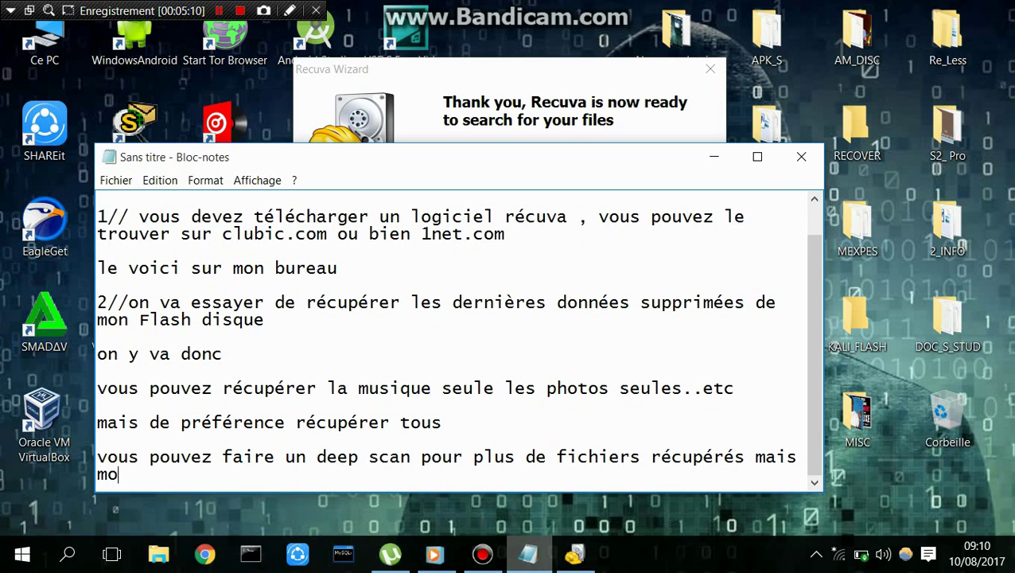
Complete the deep scan sentence with "moi je ne vais pas le faire car cela prends du temps" and leave a blank line below
{"action": "type", "text": "i je ne "}
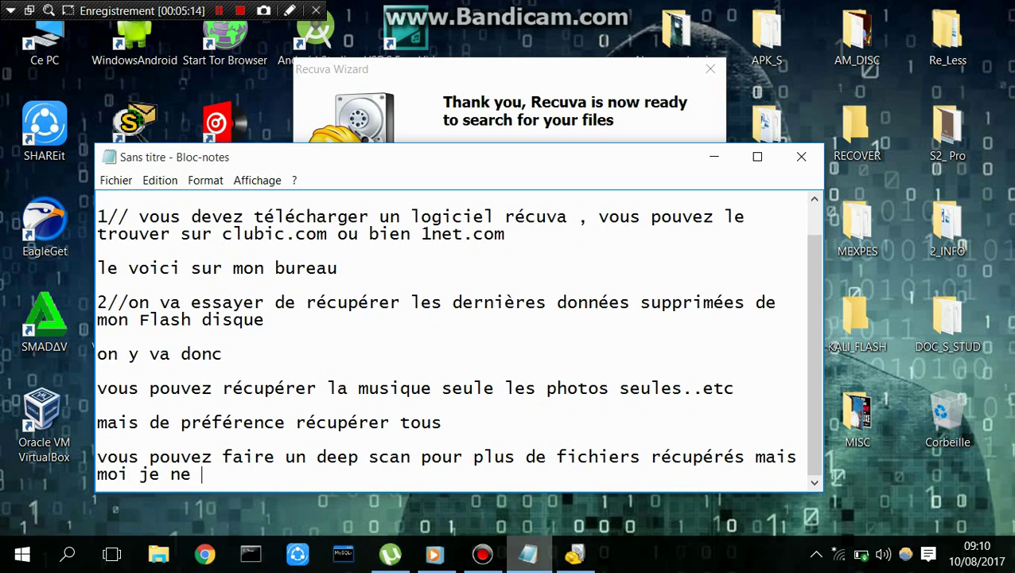
{"action": "type", "text": "vais pas le "}
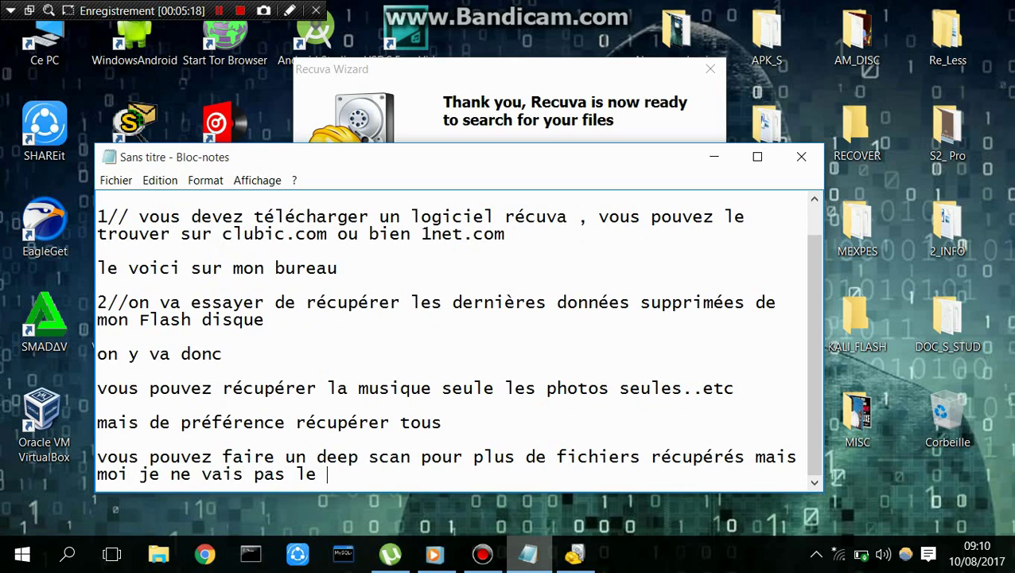
{"action": "type", "text": "faire car "}
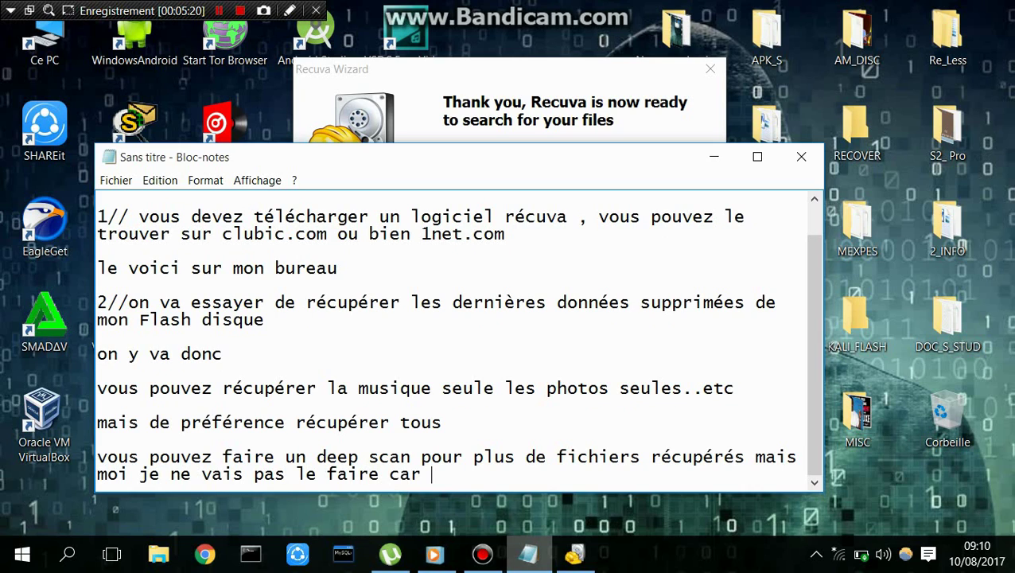
{"action": "type", "text": "cela prends "}
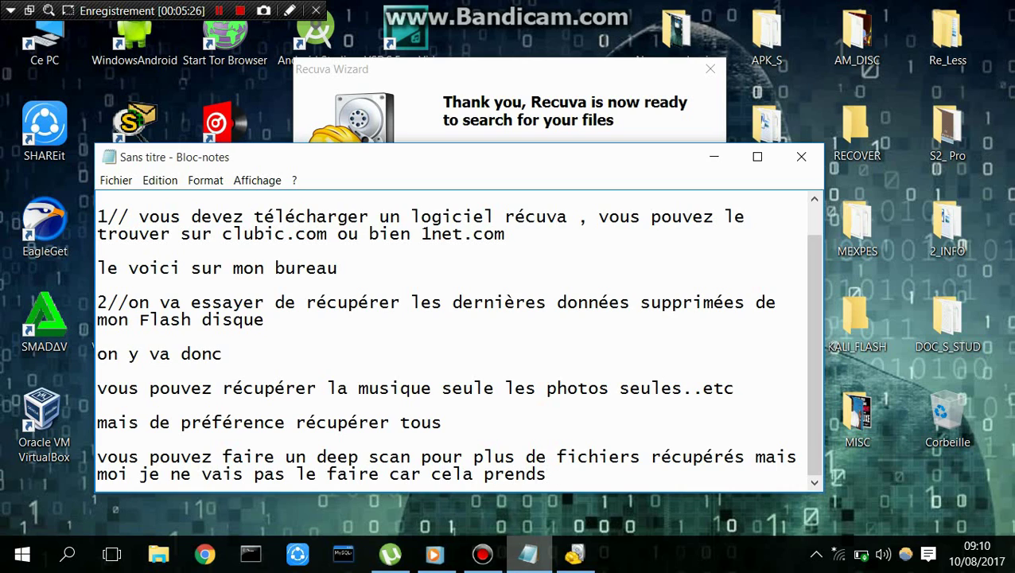
{"action": "type", "text": "du tem"}
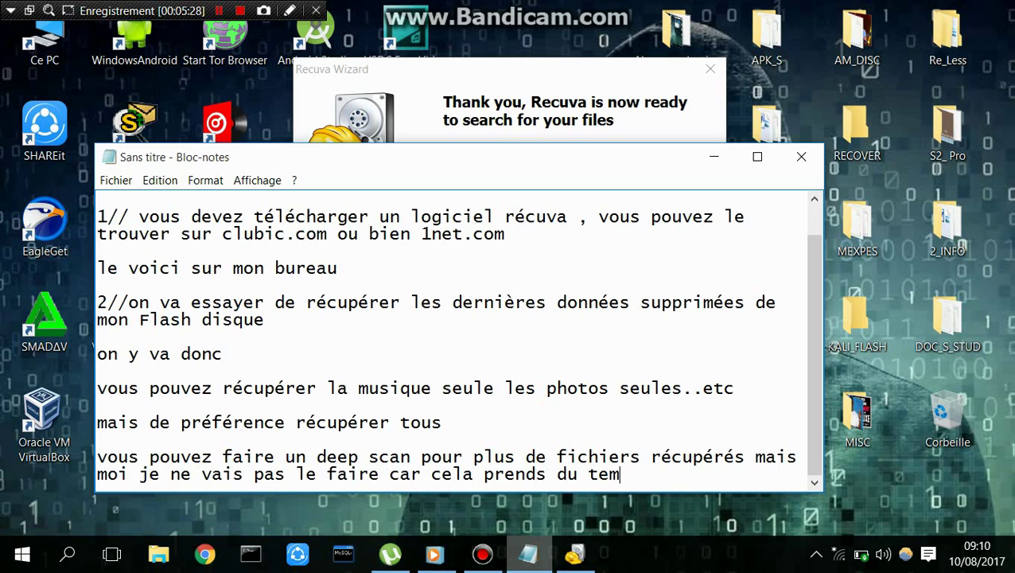
{"action": "type", "text": "ps"}
{"action": "key", "text": "Return"}
{"action": "key", "text": "Return"}
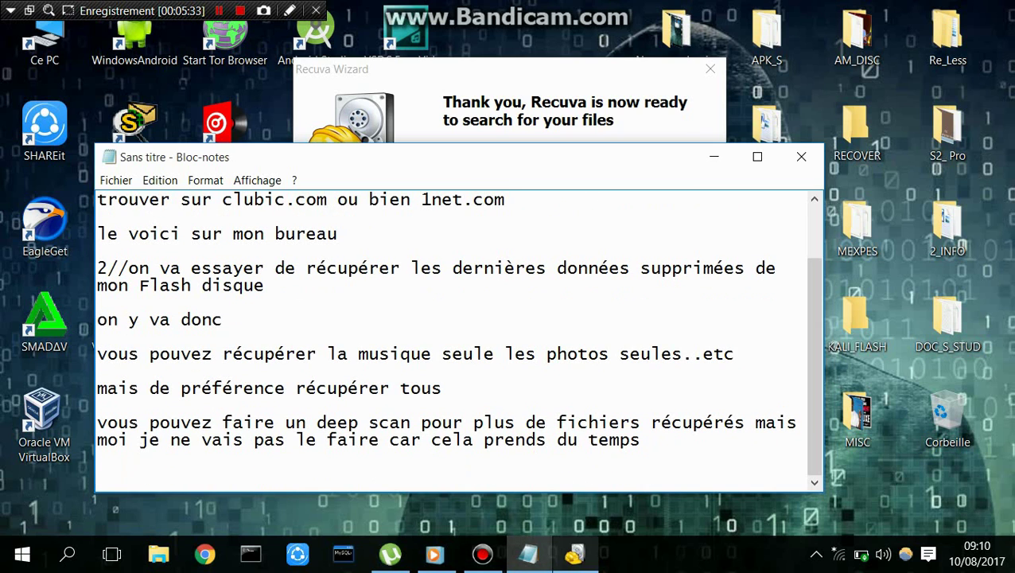
Switch back to the Recuva wizard, start the search and agree to scan again with Deep Scan enabled
{"action": "left_click", "coordinate": [575, 554]}
{"action": "key", "text": "Return"}
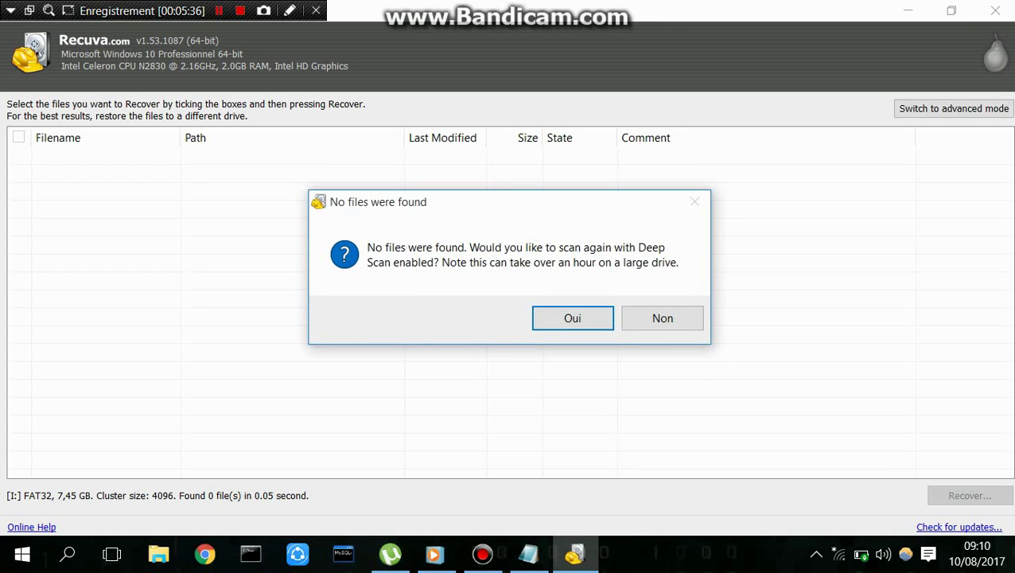
{"action": "key", "text": "Return"}
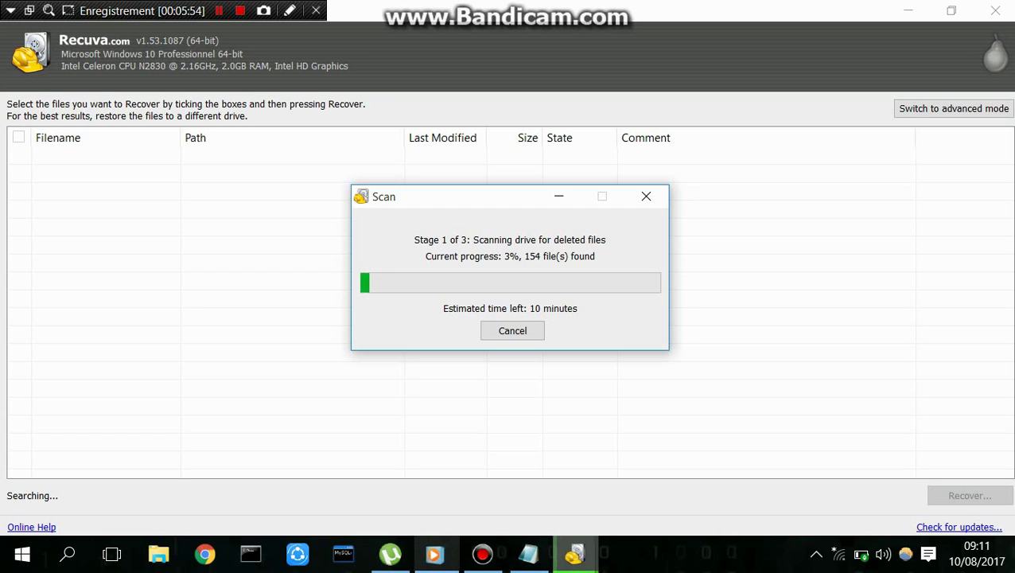
{"action": "left_click", "coordinate": [435, 555]}
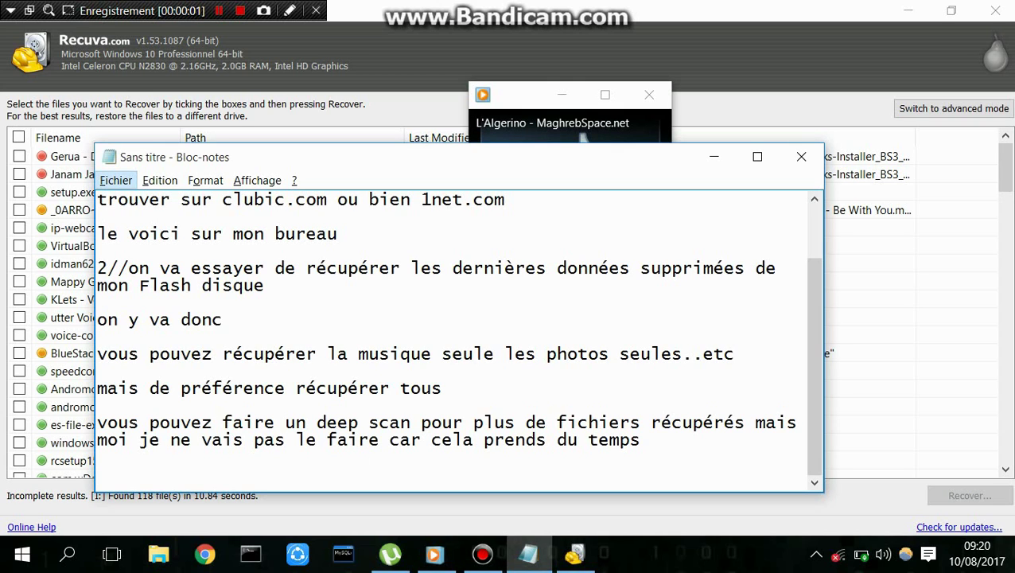
Add "maintenant le scan est terminé on a les données ici" at the end of the note, then minimize it and bring the Recuva results forward
{"action": "key", "text": "alt"}
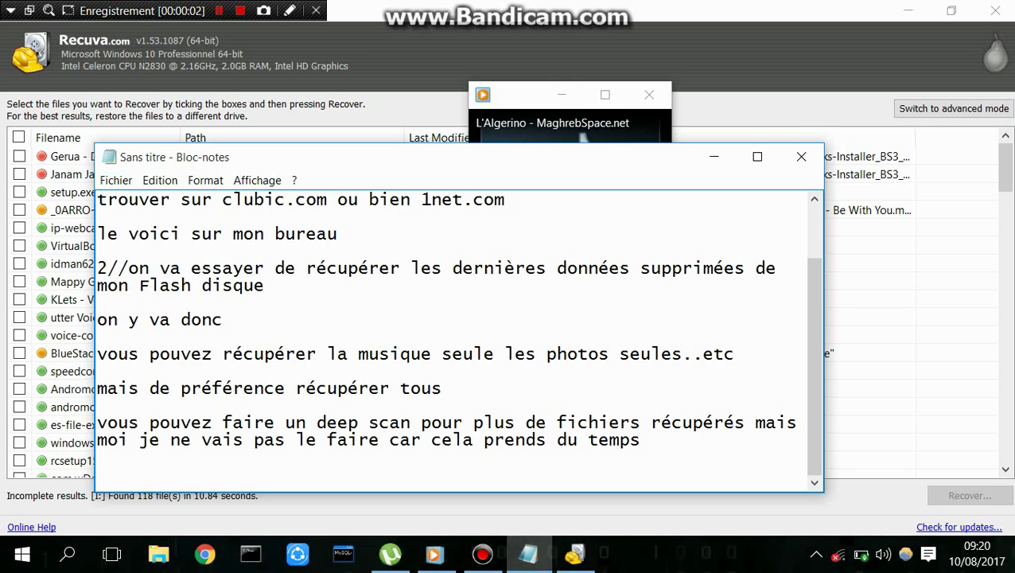
{"action": "type", "text": "maintenat"}
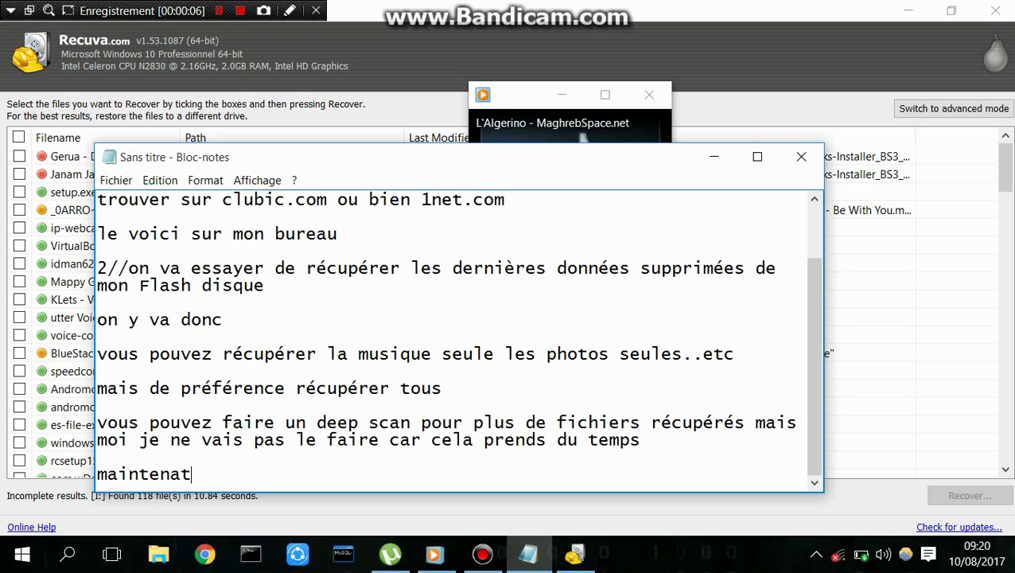
{"action": "key", "text": "BackSpace"}
{"action": "key", "text": "BackSpace"}
{"action": "type", "text": "ant "}
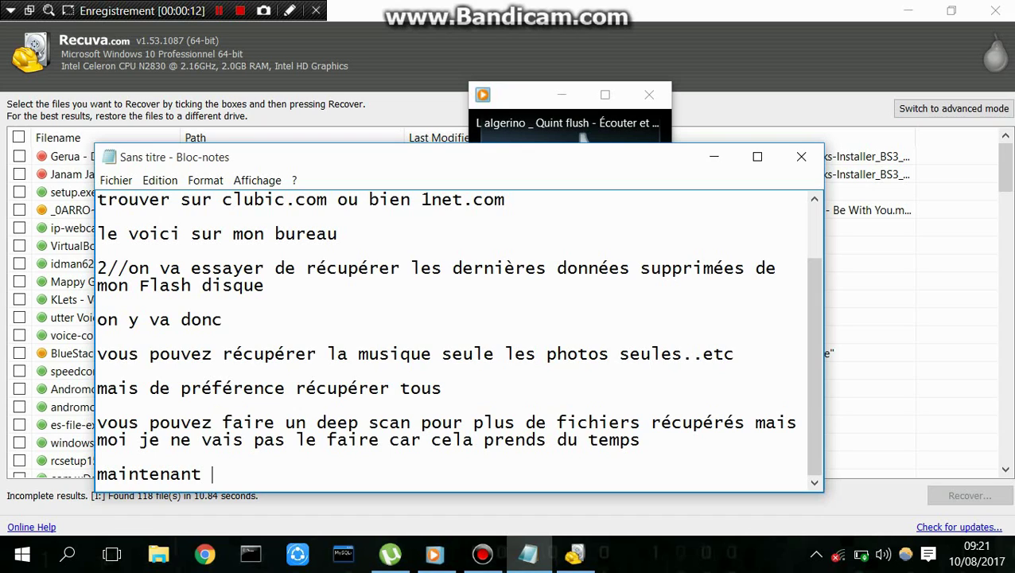
{"action": "type", "text": "le sc"}
{"action": "key", "text": "BackSpace"}
{"action": "type", "text": "scan "}
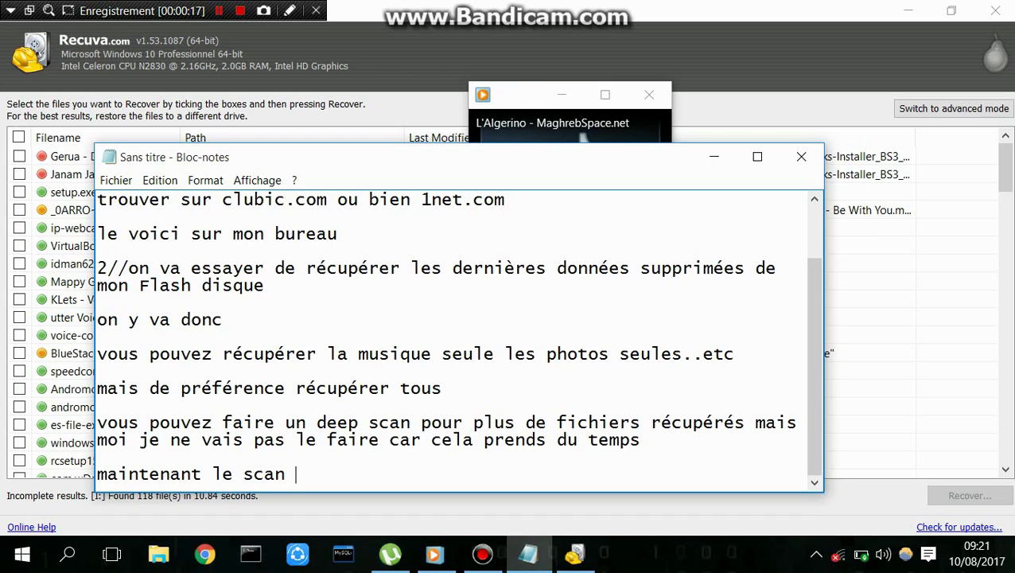
{"action": "type", "text": "est terminé"}
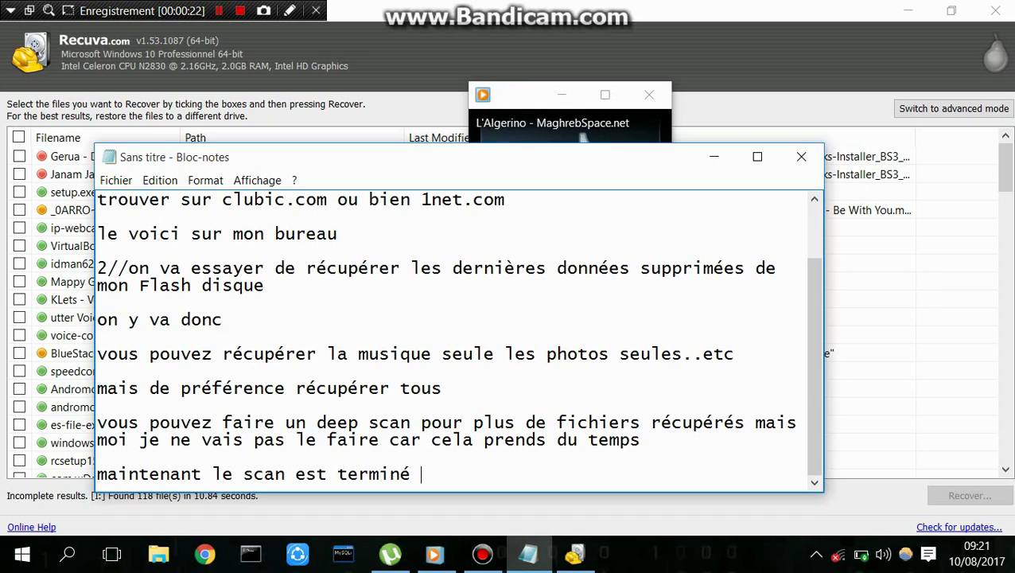
{"action": "type", "text": " on a les donné"}
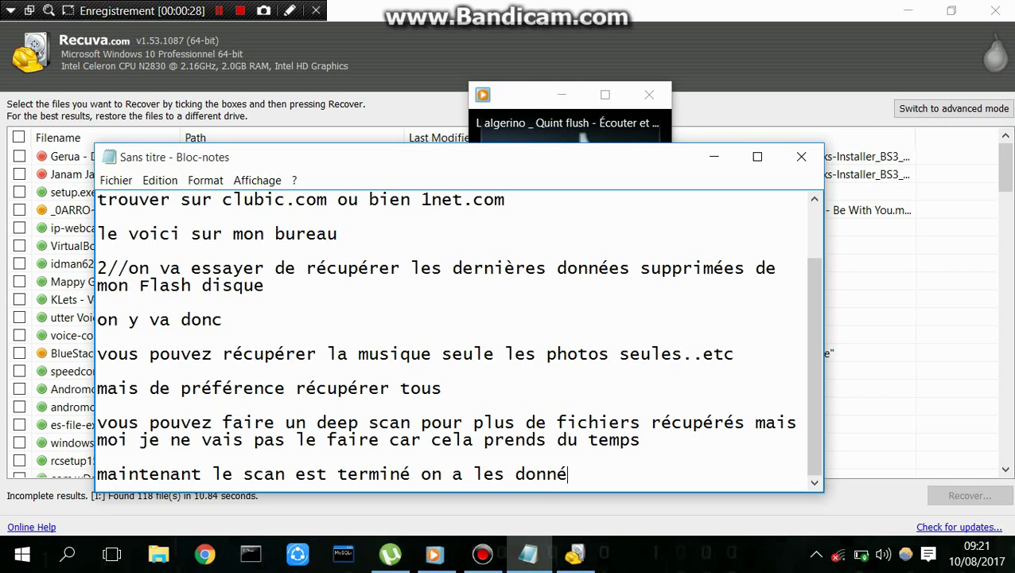
{"action": "type", "text": "es ici"}
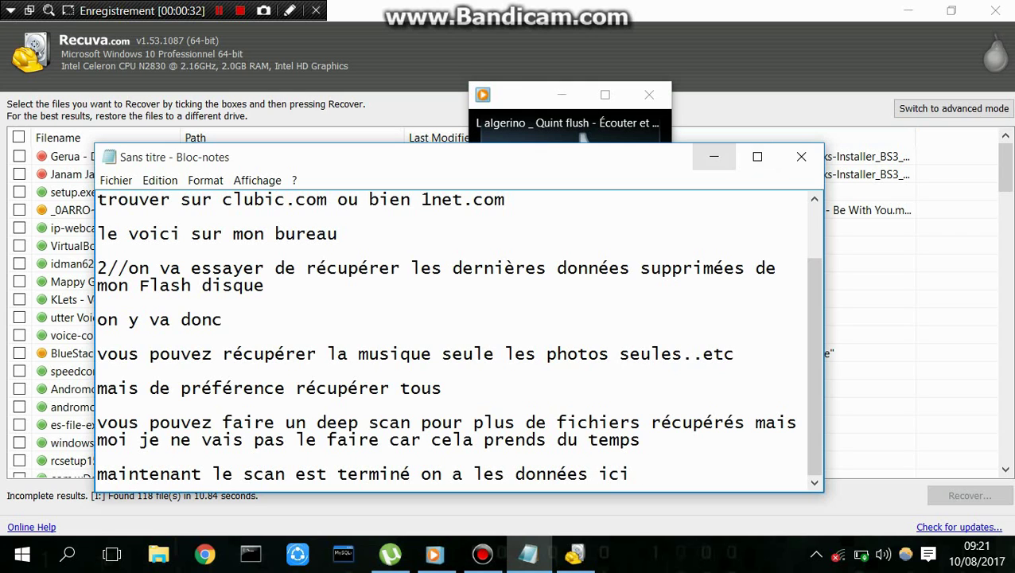
{"action": "left_click", "coordinate": [714, 157]}
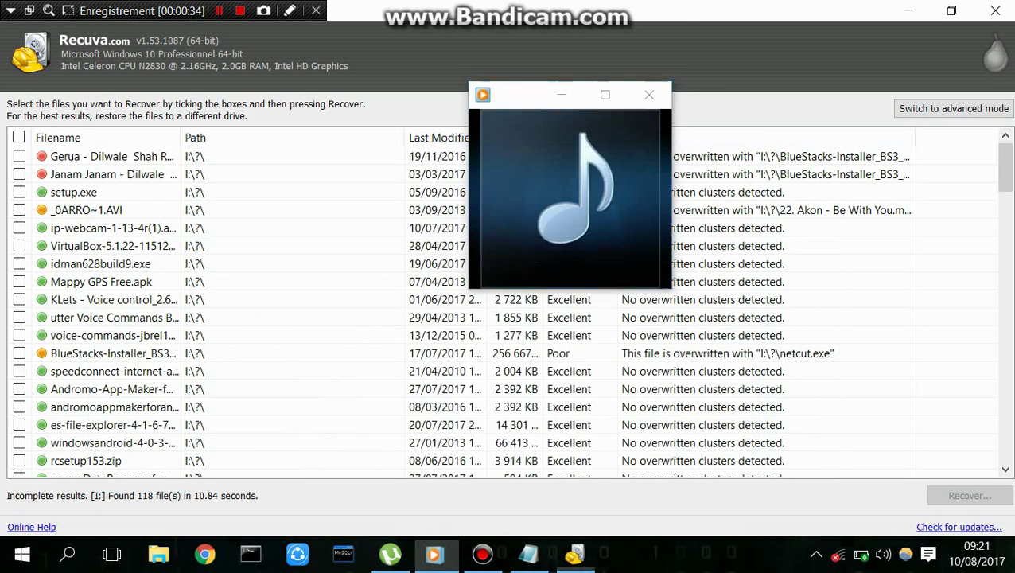
{"action": "left_click", "coordinate": [575, 555]}
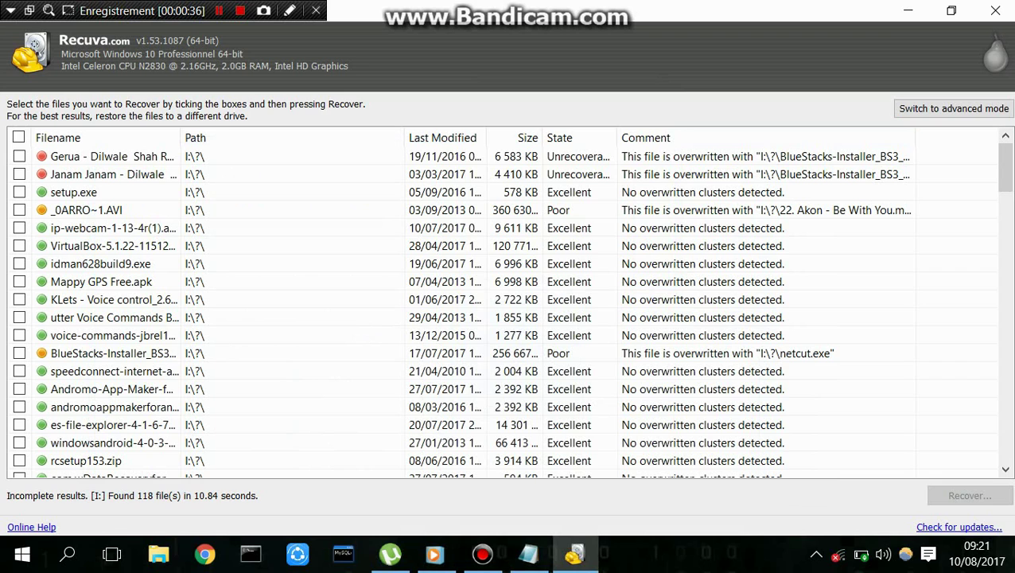
Switch to the Notepad note and append "le rouge c'est de l'impossible de le récupérer mais le vert on peut" to the last sentence
{"action": "left_click", "coordinate": [528, 555]}
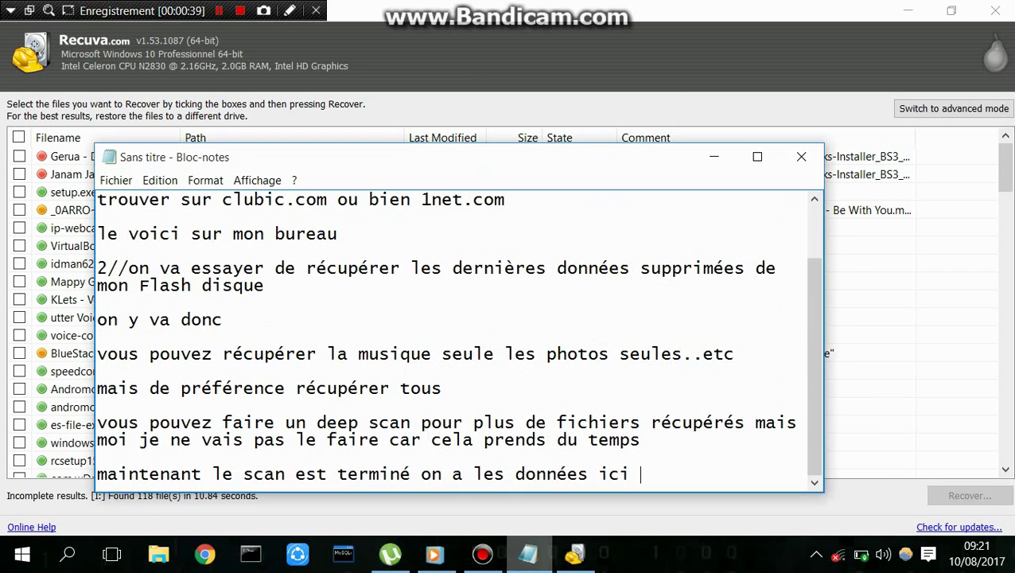
{"action": "type", "text": "le rouge"}
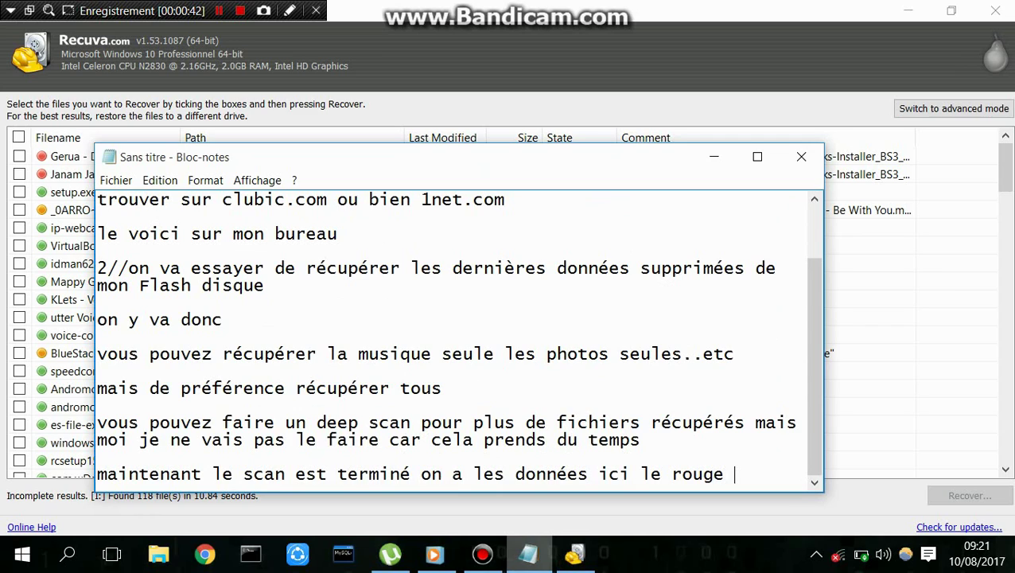
{"action": "type", "text": " c'est de l'i"}
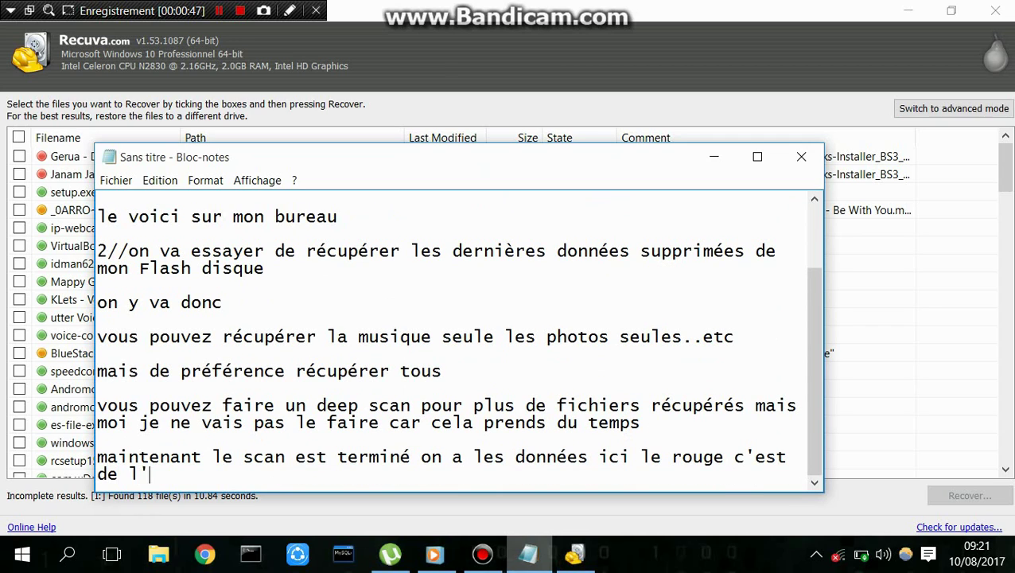
{"action": "type", "text": "mpossi"}
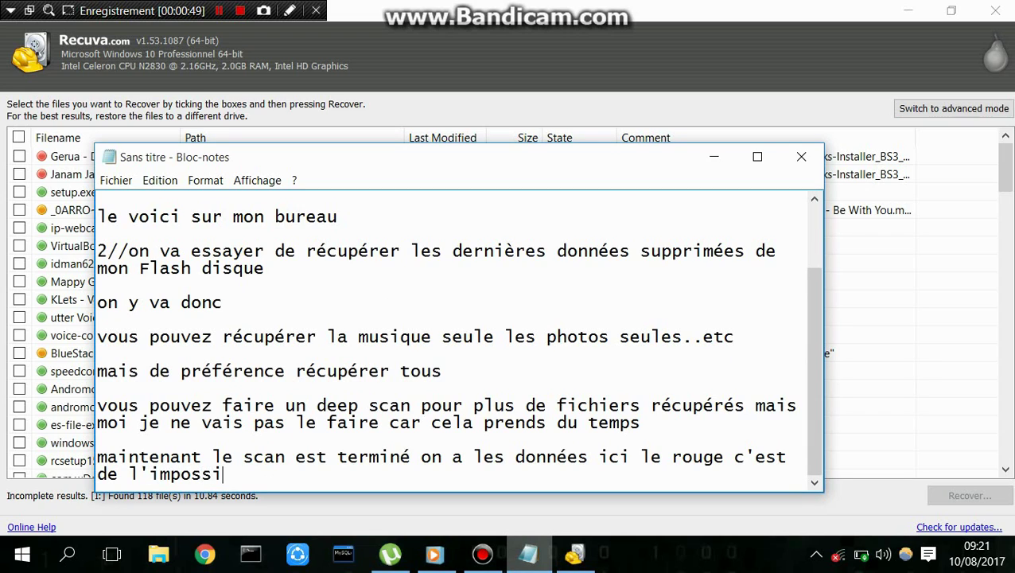
{"action": "type", "text": "ble de le r"}
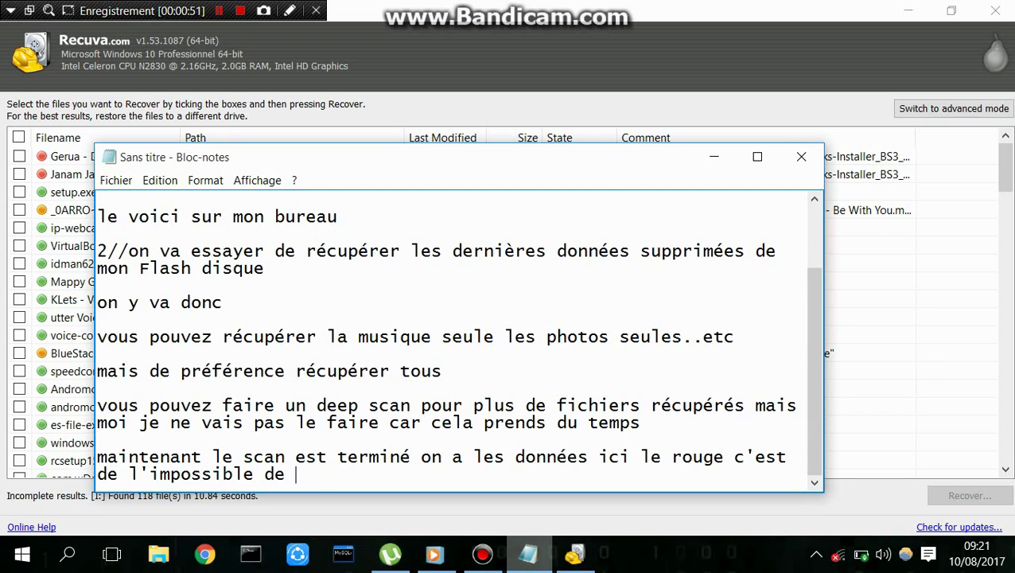
{"action": "type", "text": "upérer"}
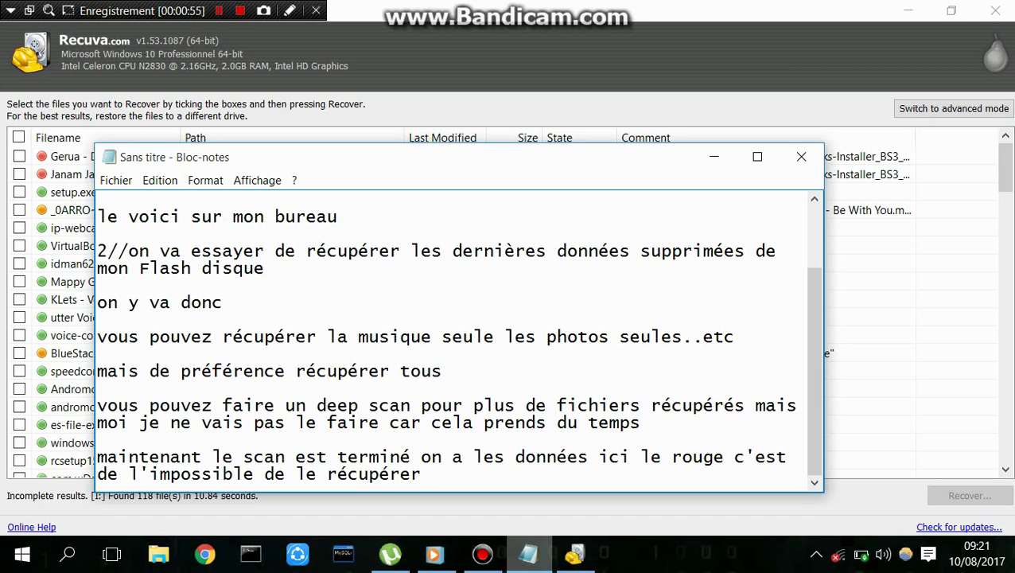
{"action": "type", "text": " mais le vert "}
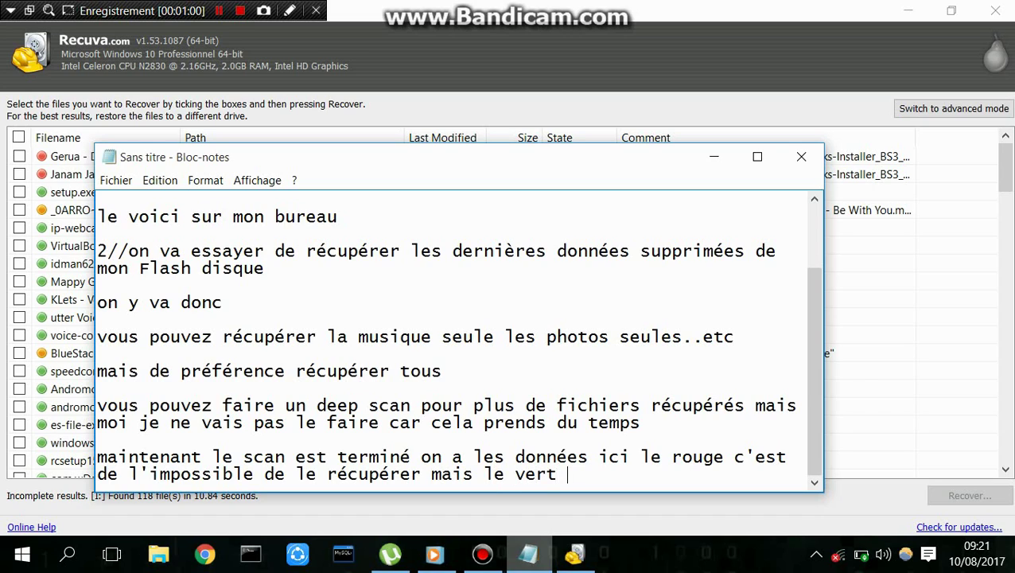
{"action": "type", "text": "on peut"}
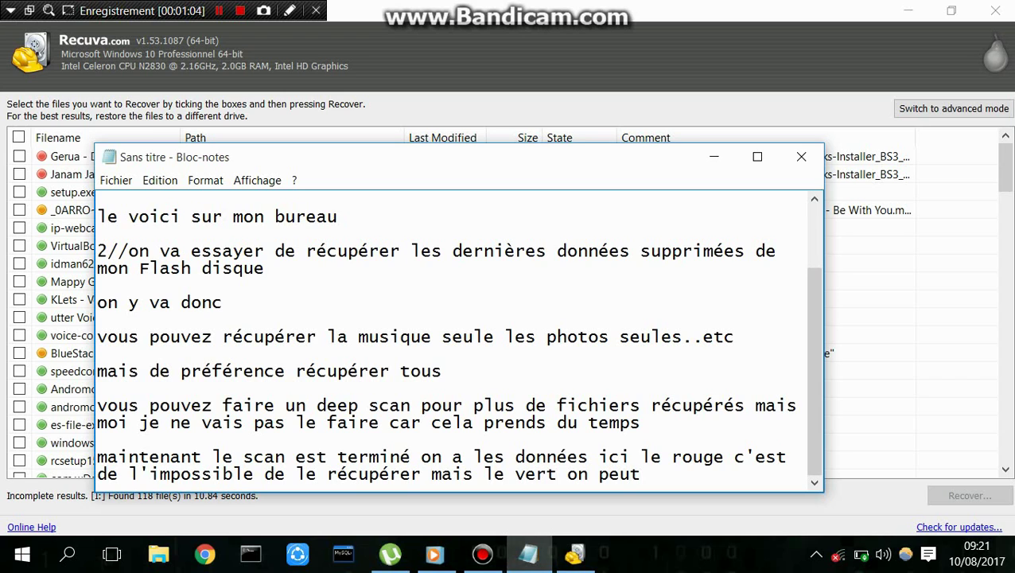
Mark the ip-webcam-1-13-4r(1) file in the Recuva results and return to the note, leaving a blank line below its text
{"action": "key", "text": "alt+Tab"}
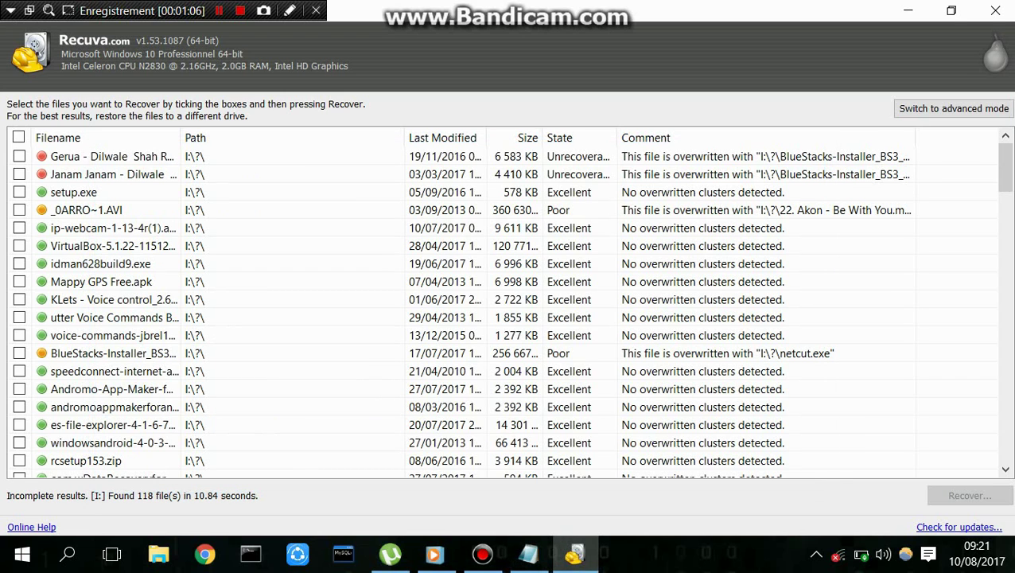
{"action": "left_click", "coordinate": [20, 228]}
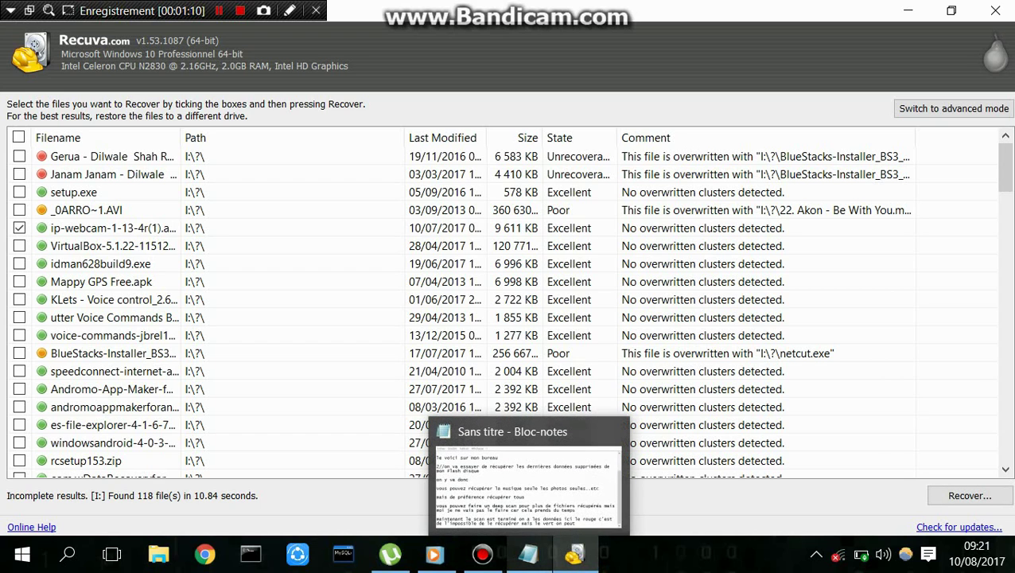
{"action": "left_click", "coordinate": [529, 555]}
{"action": "key", "text": "Return"}
{"action": "key", "text": "Return"}
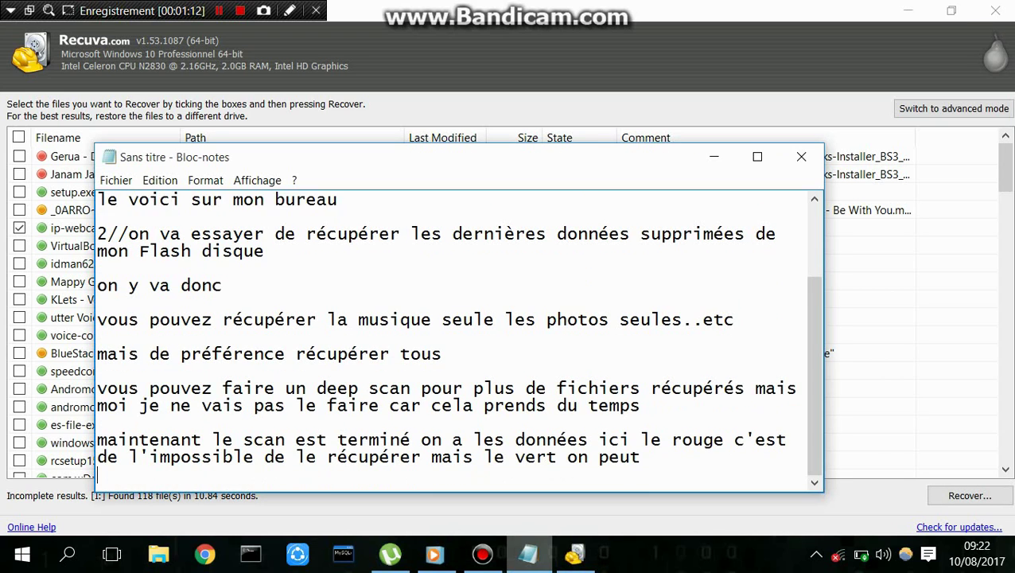
Write "je vais récupérer ipweb cam" and, on the following line, "on y va", and minimize the note
{"action": "type", "text": "je vais "}
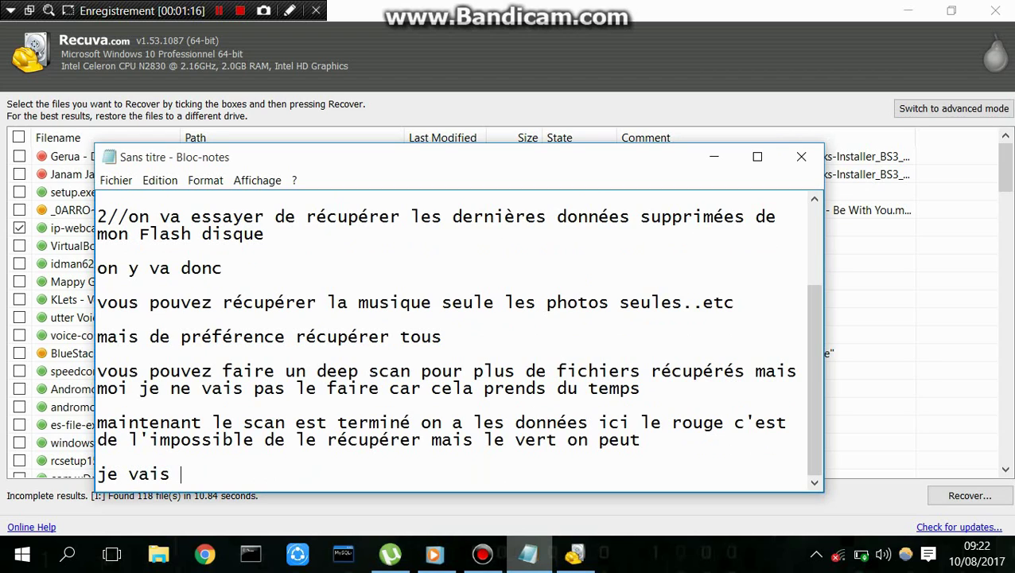
{"action": "type", "text": "récup"}
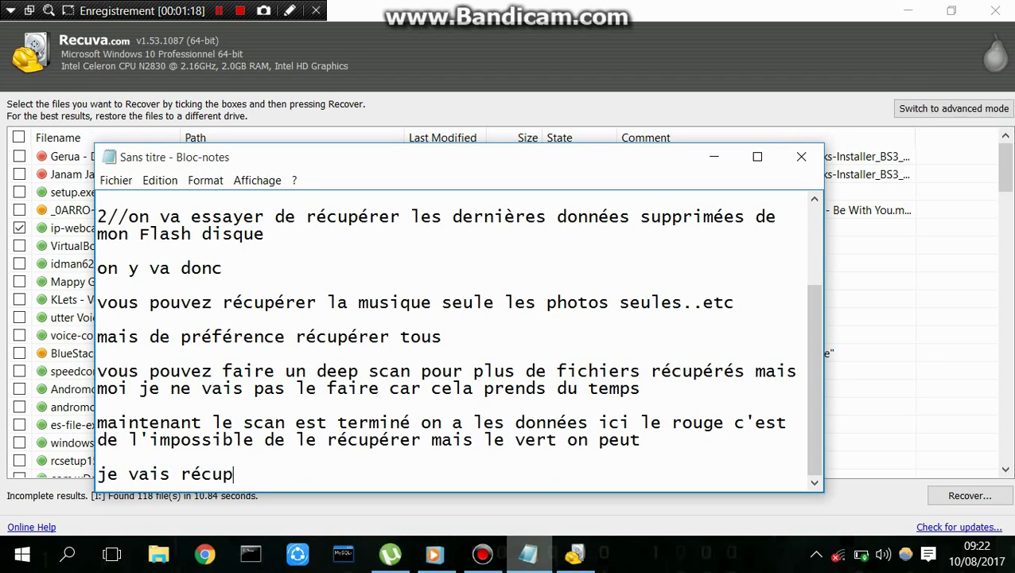
{"action": "type", "text": "érer ip"}
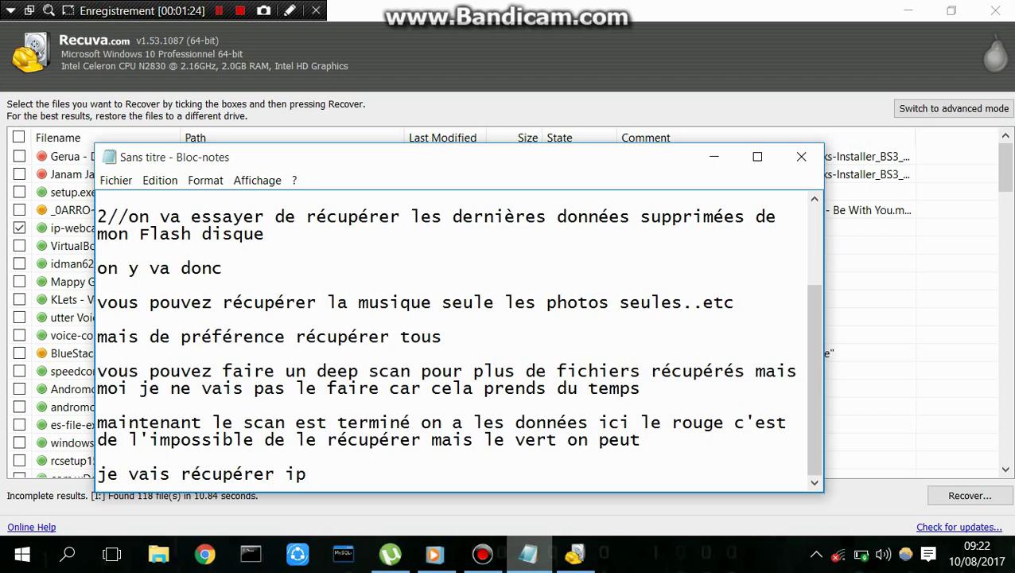
{"action": "type", "text": "web cam"}
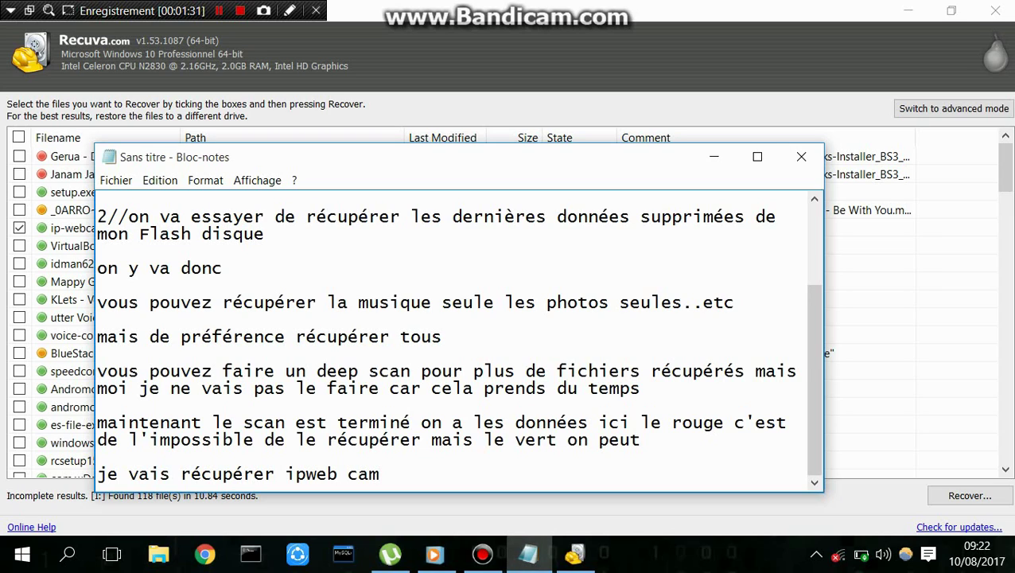
{"action": "key", "text": "Return"}
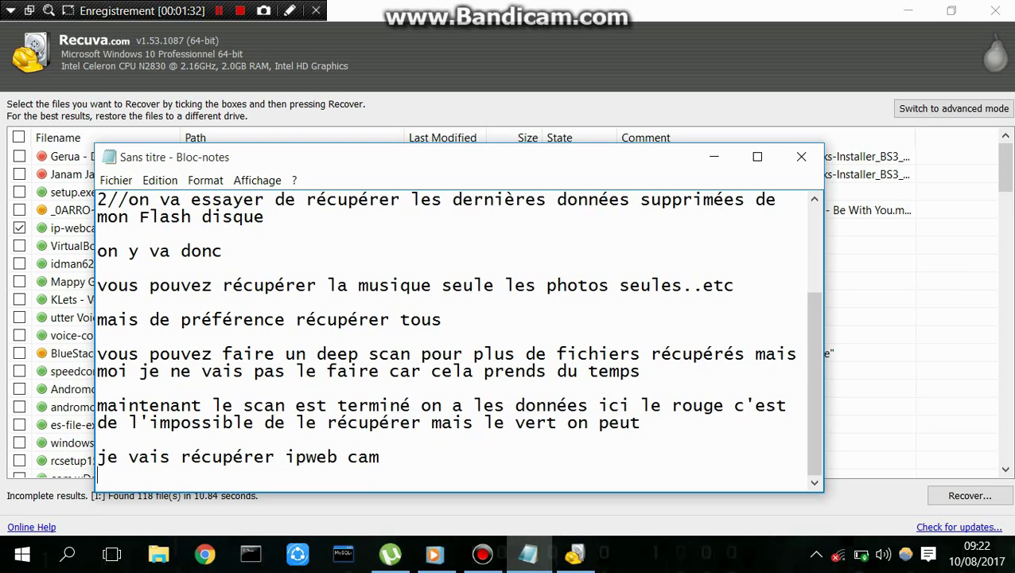
{"action": "type", "text": "on y va"}
{"action": "left_click", "coordinate": [714, 156]}
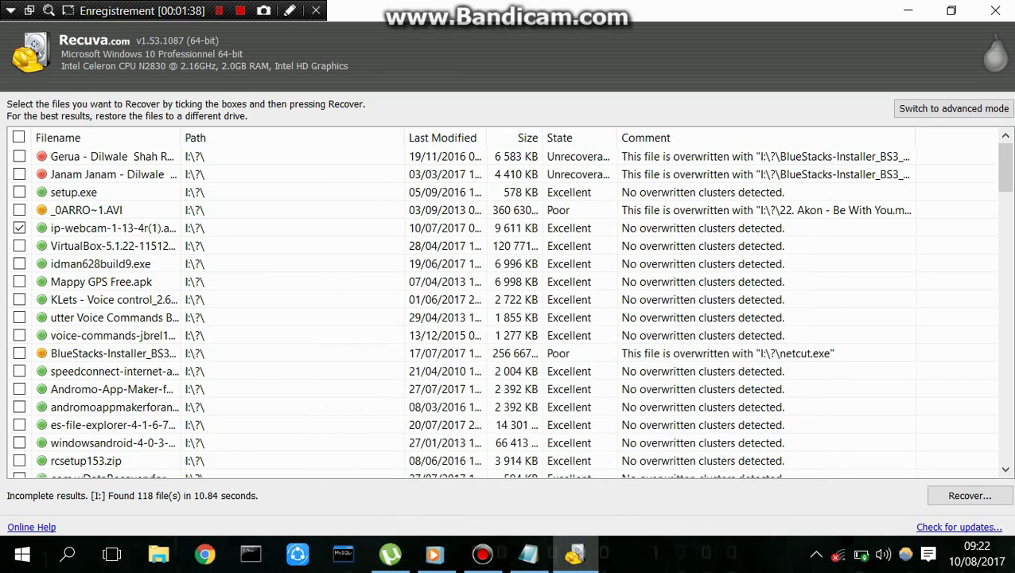
Recover the marked file to the Bureau folder and dismiss the completion message
{"action": "left_click", "coordinate": [969, 495]}
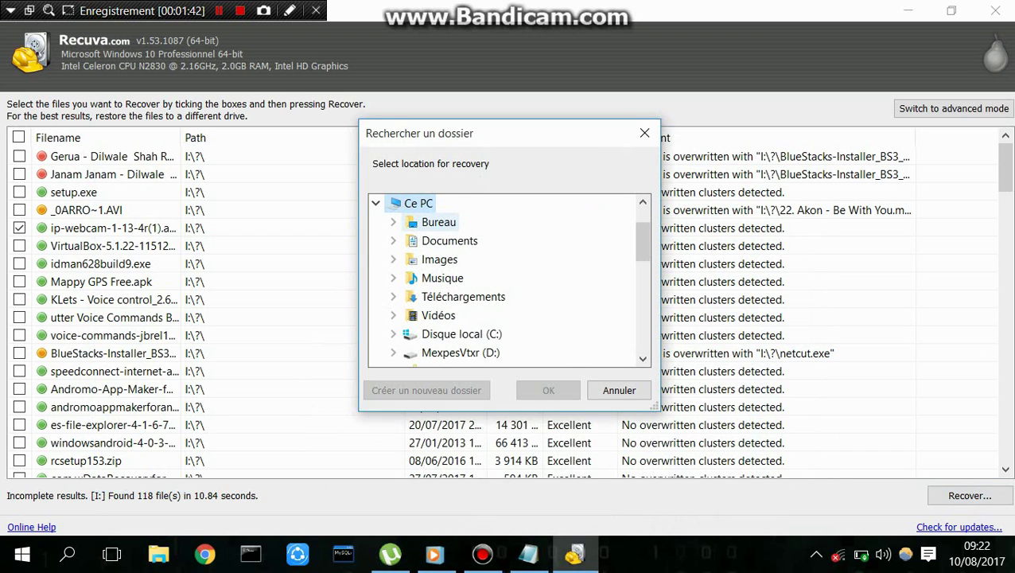
{"action": "left_click", "coordinate": [439, 223]}
{"action": "left_click", "coordinate": [548, 390]}
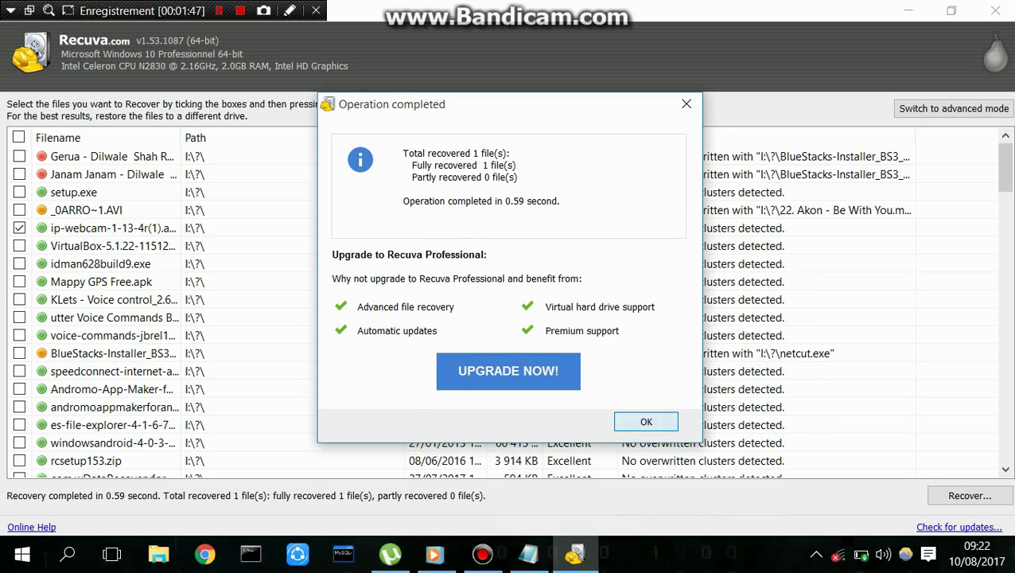
{"action": "left_click", "coordinate": [645, 422]}
Check the recovered ip-webcam-1-13-4r(1).apk file on the desktop and bring Recuva back to the front
{"action": "left_click", "coordinate": [908, 11]}
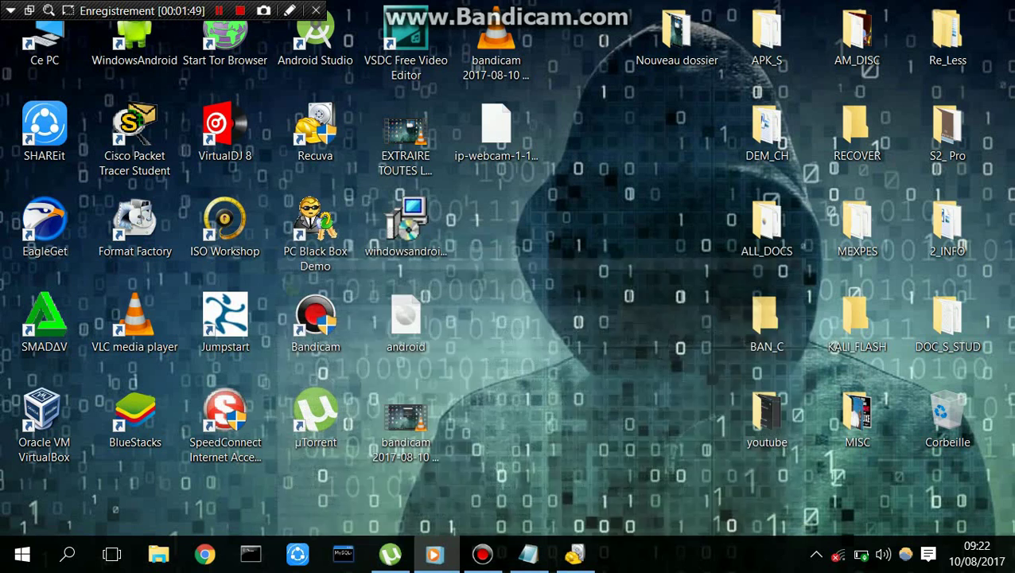
{"action": "left_click", "coordinate": [496, 132]}
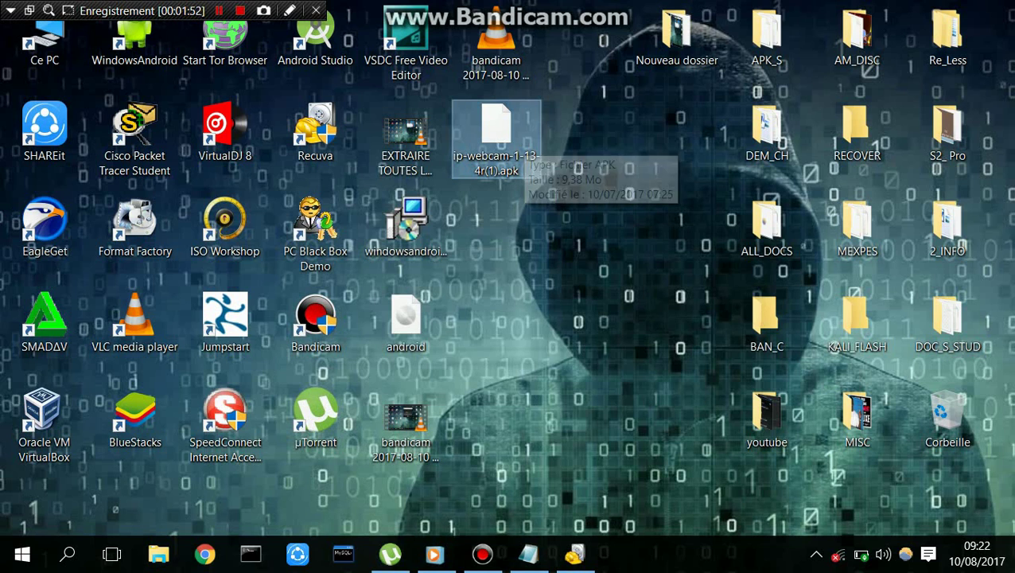
{"action": "left_click", "coordinate": [574, 555]}
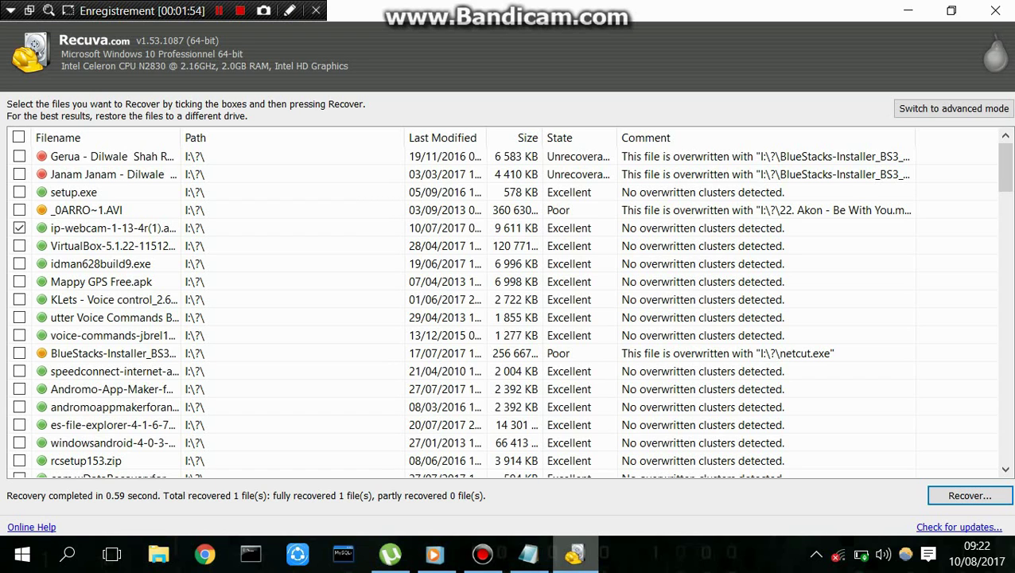
Switch to the Notepad note and write "vous voyez je viens de récupérer une application" below a blank line
{"action": "left_click", "coordinate": [529, 555]}
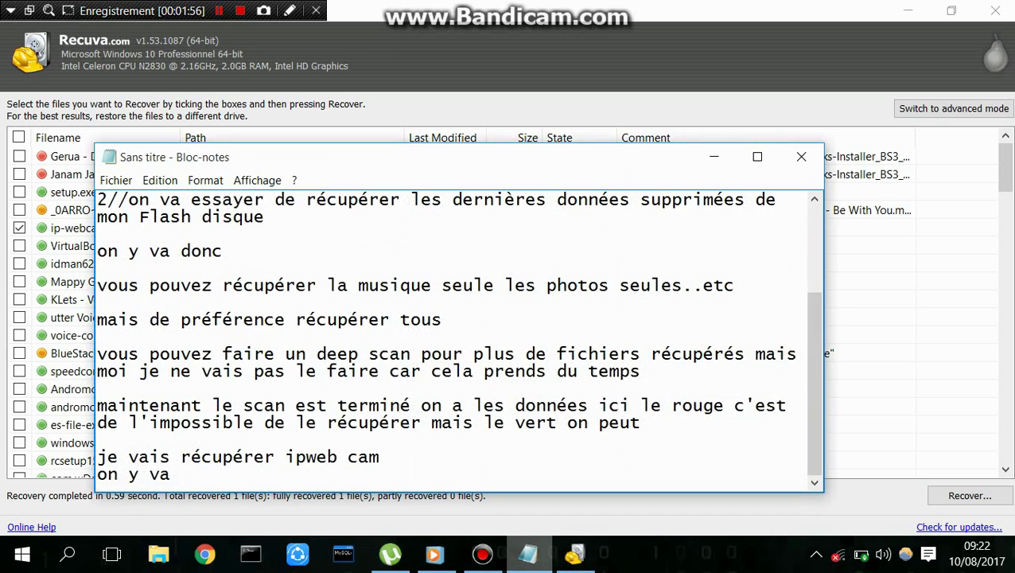
{"action": "key", "text": "Return"}
{"action": "key", "text": "Return"}
{"action": "type", "text": "vou"}
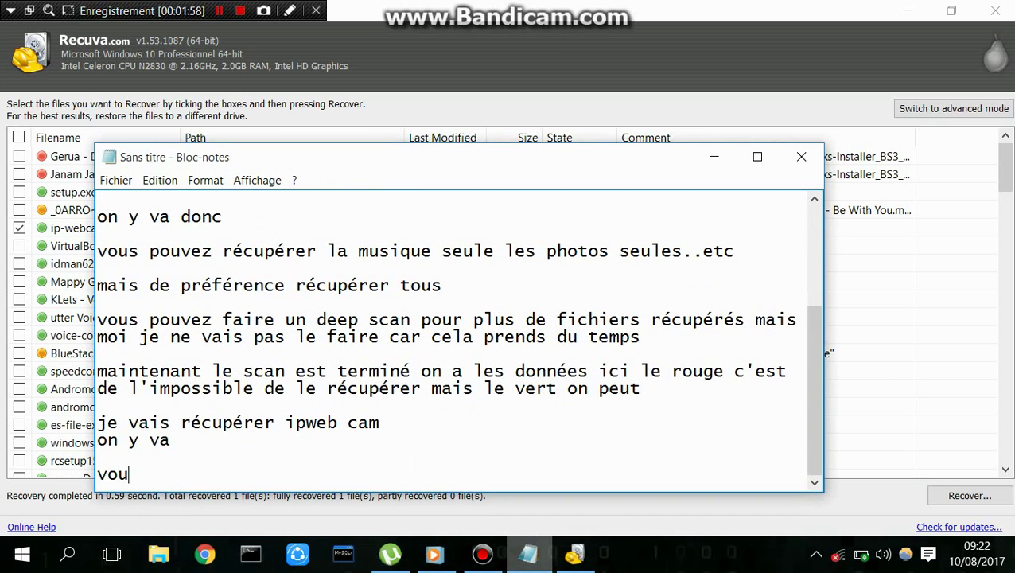
{"action": "type", "text": "s voyé"}
{"action": "key", "text": "BackSpace"}
{"action": "type", "text": "er"}
{"action": "key", "text": "BackSpace"}
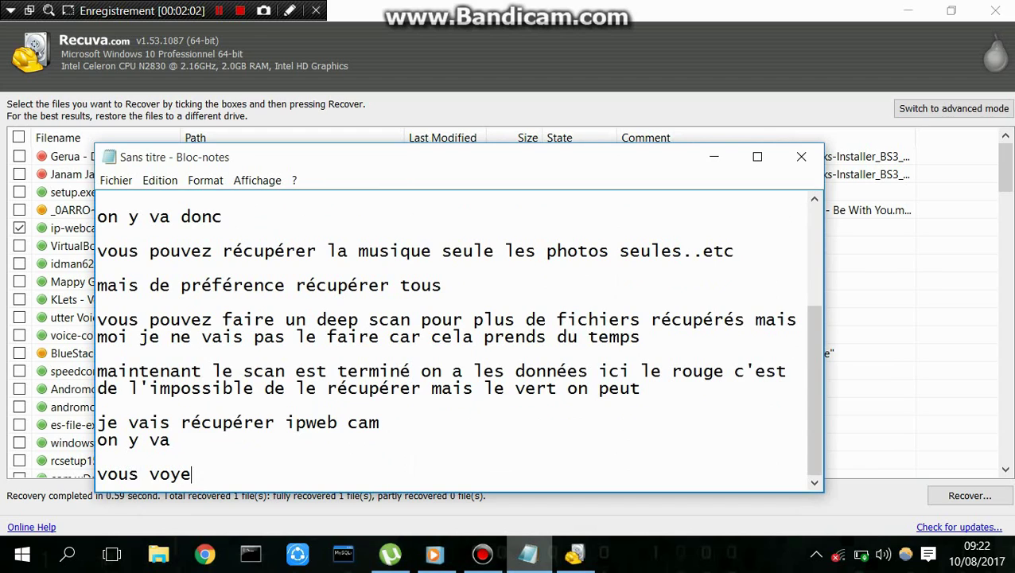
{"action": "type", "text": "z je vien"}
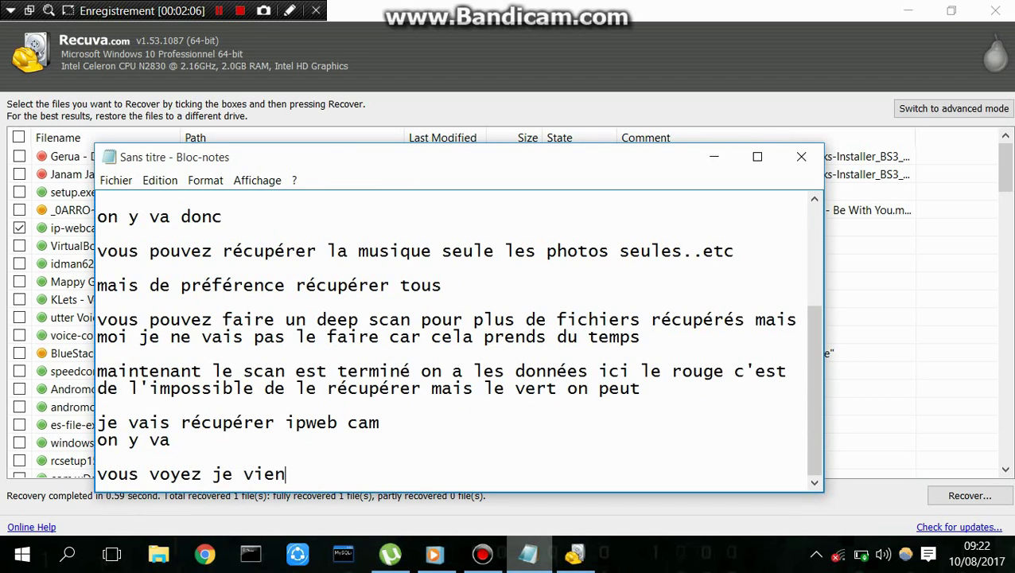
{"action": "key", "text": "BackSpace"}
{"action": "type", "text": "s de récu"}
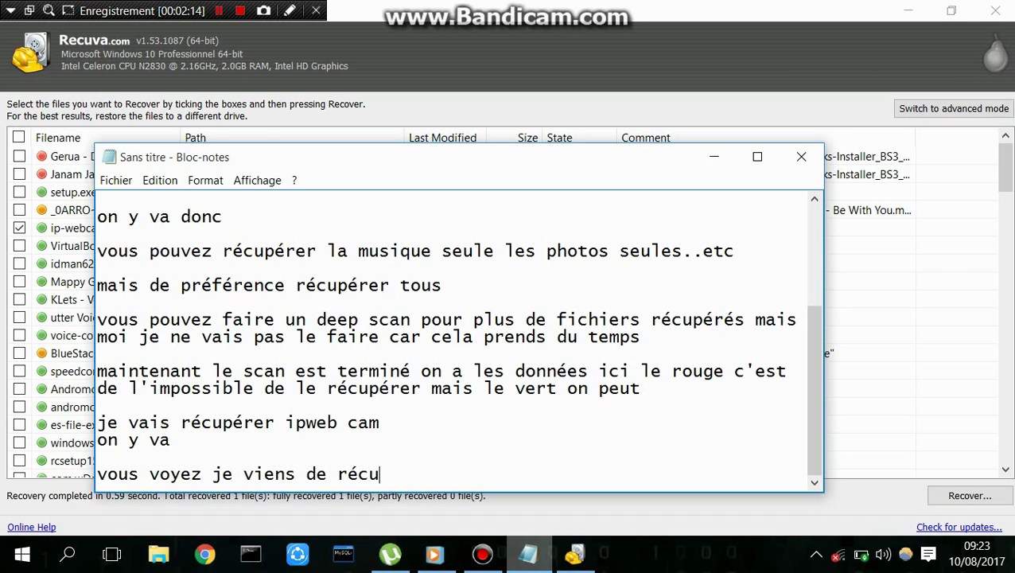
{"action": "type", "text": "pée"}
{"action": "key", "text": "BackSpace"}
{"action": "type", "text": "rer "}
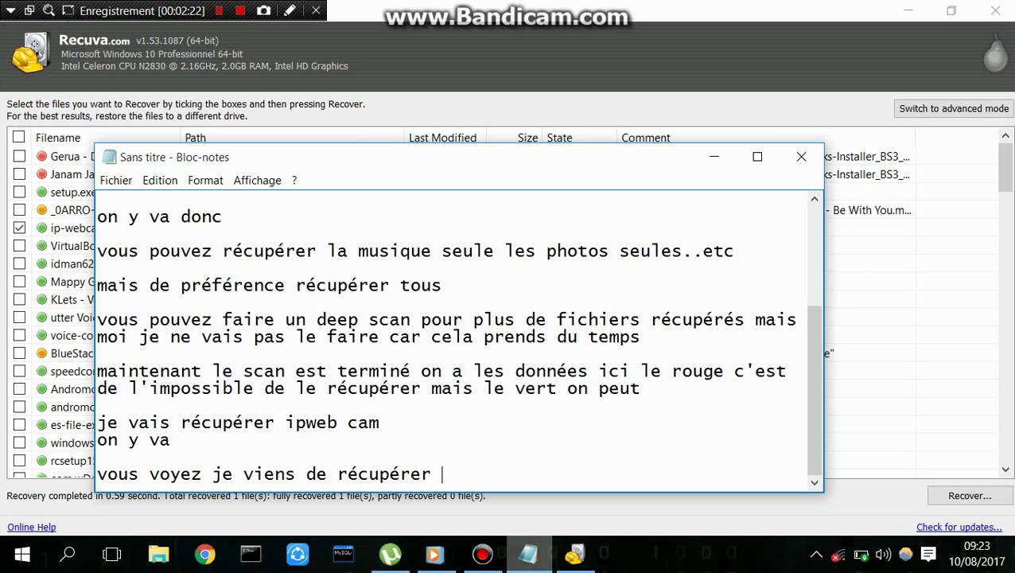
{"action": "type", "text": "une application"}
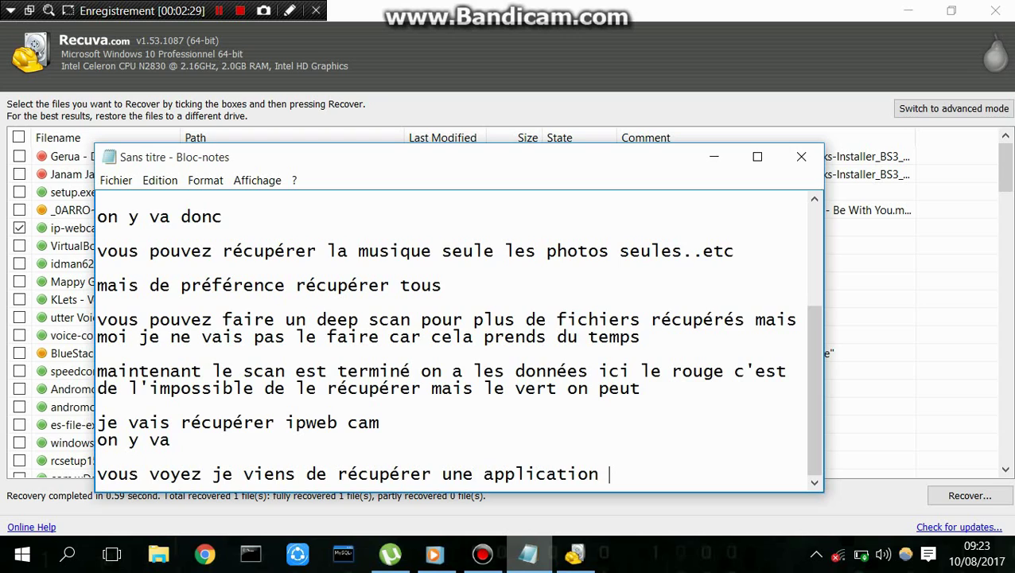
Close the note with "merci à vous de bien vouloir voir cette vidéo" below a blank line, and leave an empty line after it
{"action": "key", "text": "Return"}
{"action": "key", "text": "Return"}
{"action": "type", "text": "merci"}
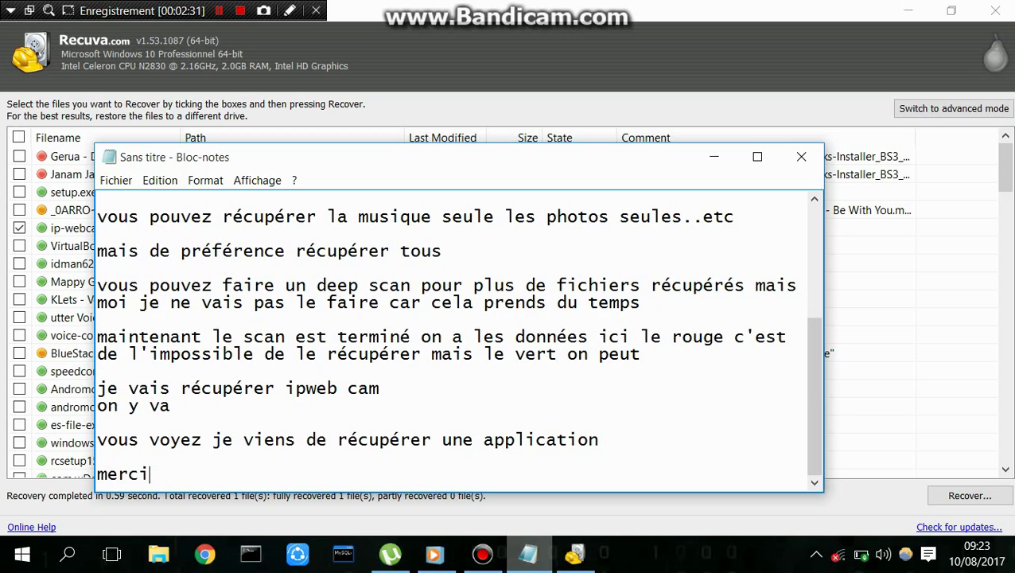
{"action": "type", "text": " à vous "}
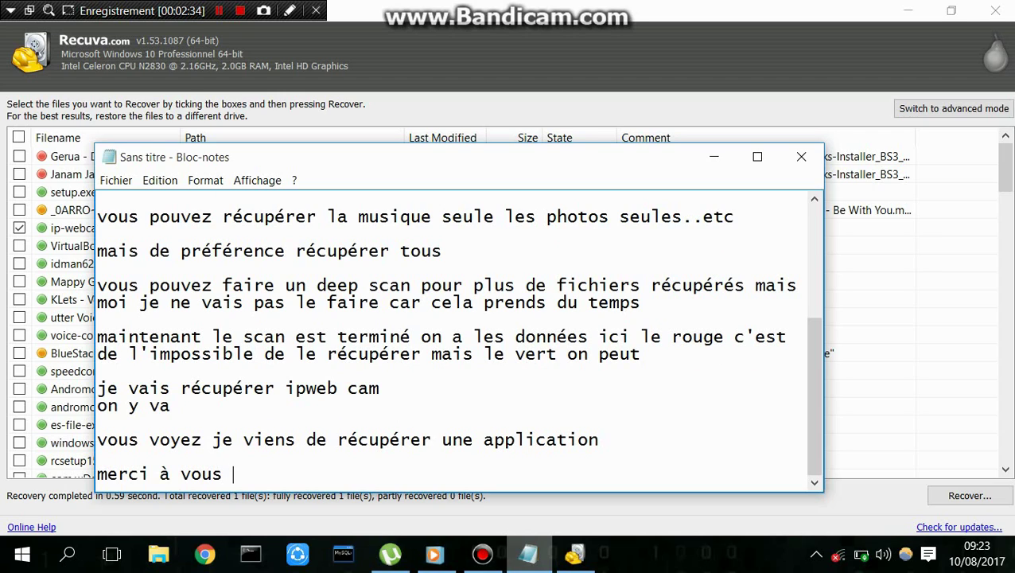
{"action": "type", "text": "de bien  "}
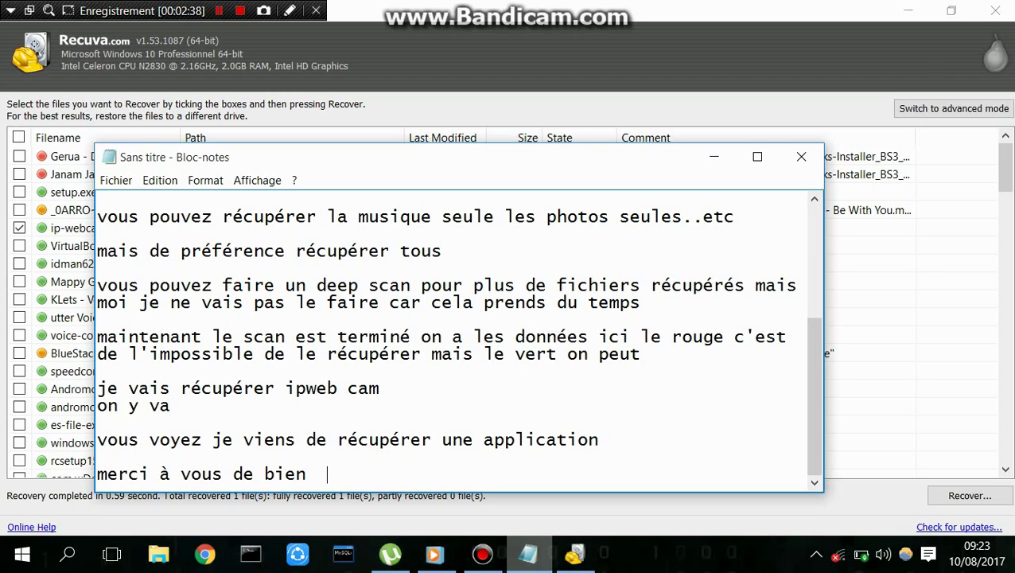
{"action": "type", "text": "voulo"}
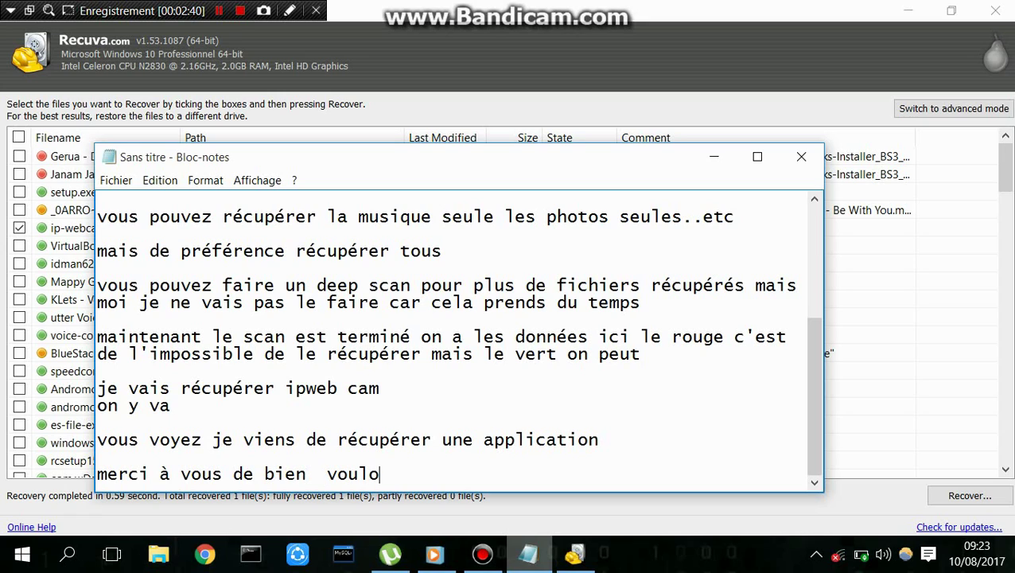
{"action": "type", "text": "ir voir cette v"}
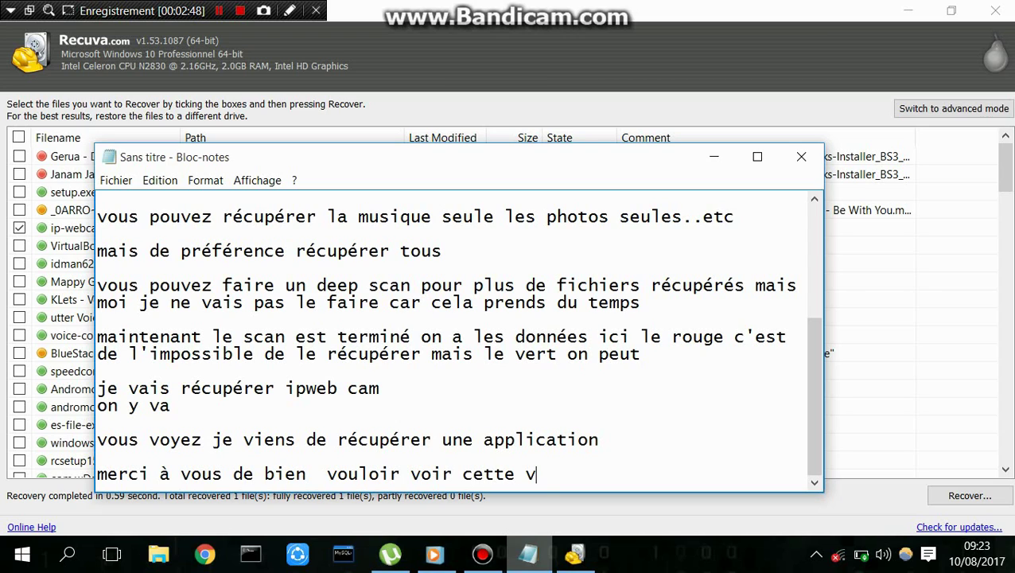
{"action": "type", "text": "idéo"}
{"action": "key", "text": "Return"}
{"action": "key", "text": "Return"}
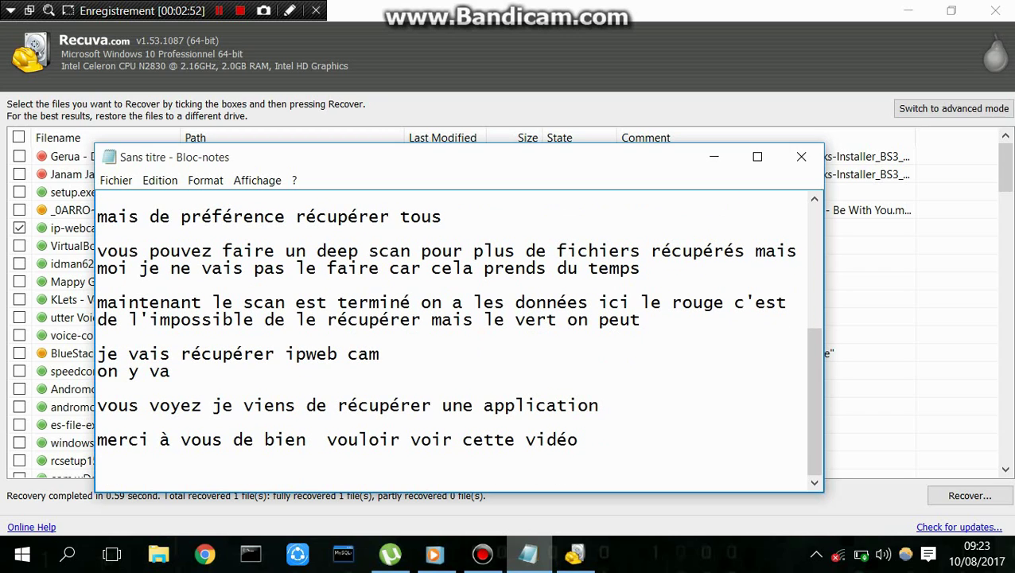
Write "abonnez vous pour plus de vidéo" on the new line at the end of the note
{"action": "type", "text": "abonner"}
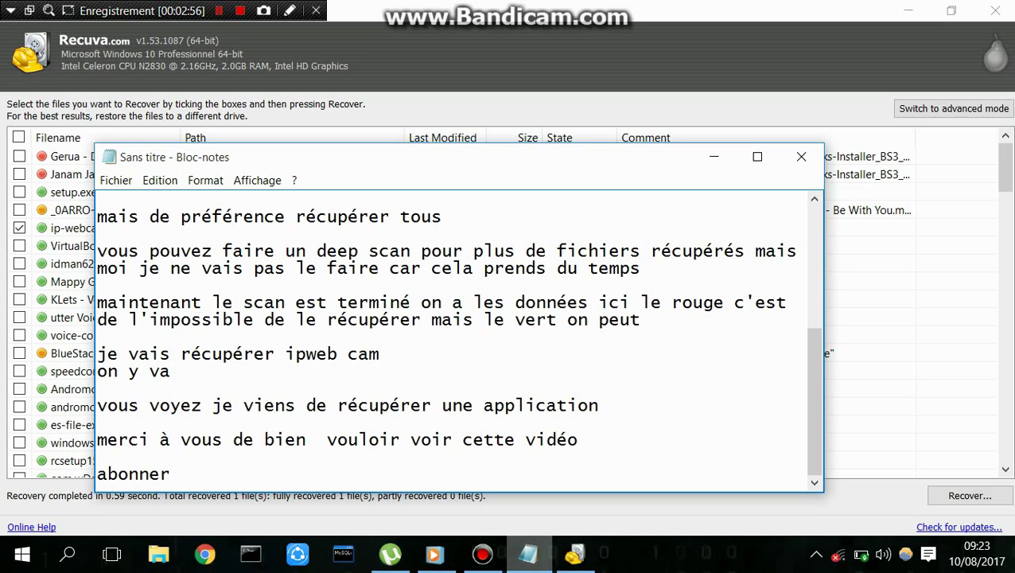
{"action": "key", "text": "BackSpace"}
{"action": "type", "text": "z vous "}
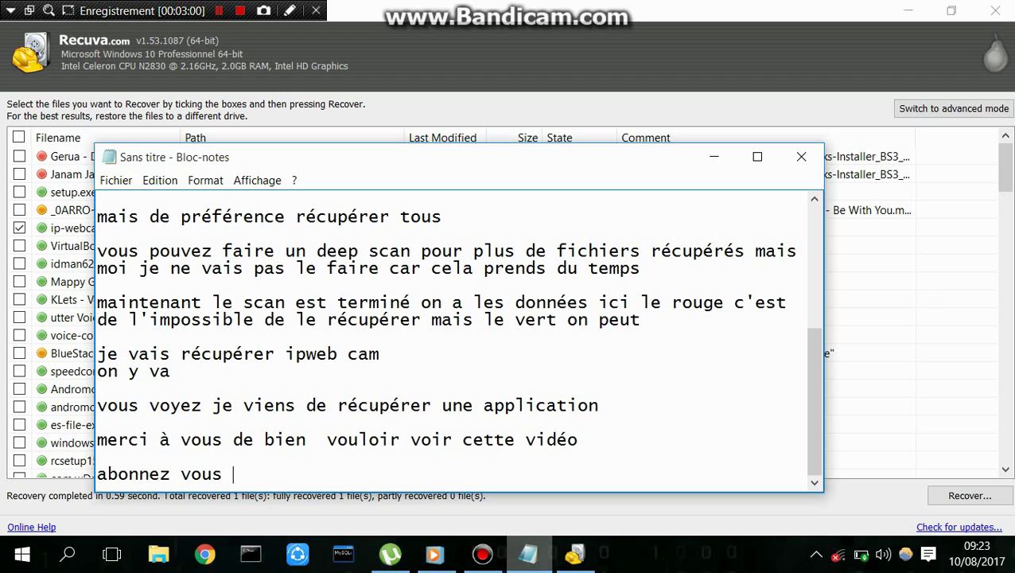
{"action": "type", "text": "pour p"}
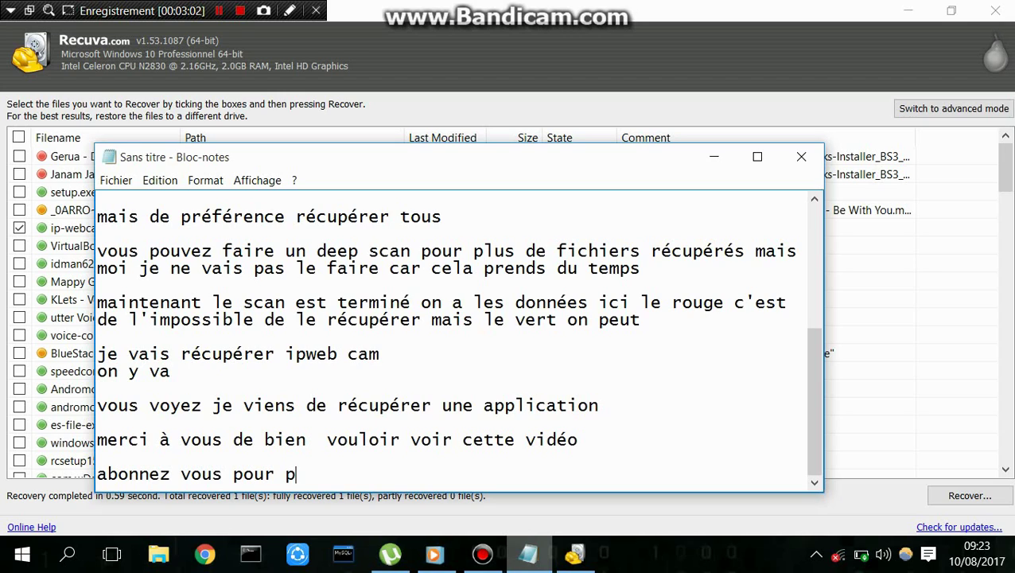
{"action": "type", "text": "lus de vidéo"}
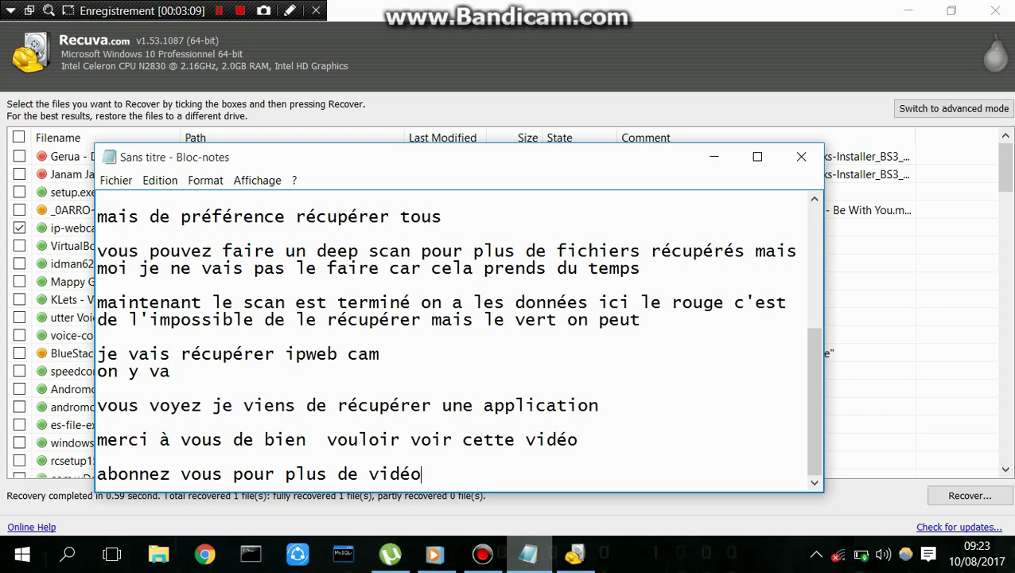
Add the sign-off "See You Soon" below a blank line at the end of the note
{"action": "key", "text": "Return"}
{"action": "key", "text": "Return"}
{"action": "type", "text": "Sr"}
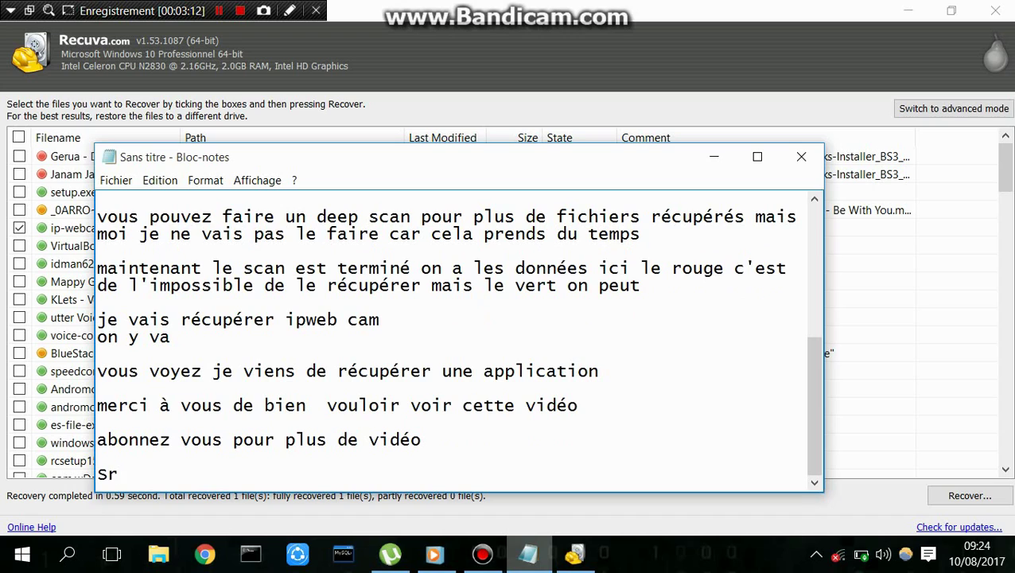
{"action": "key", "text": "BackSpace"}
{"action": "type", "text": "ee You Soon"}
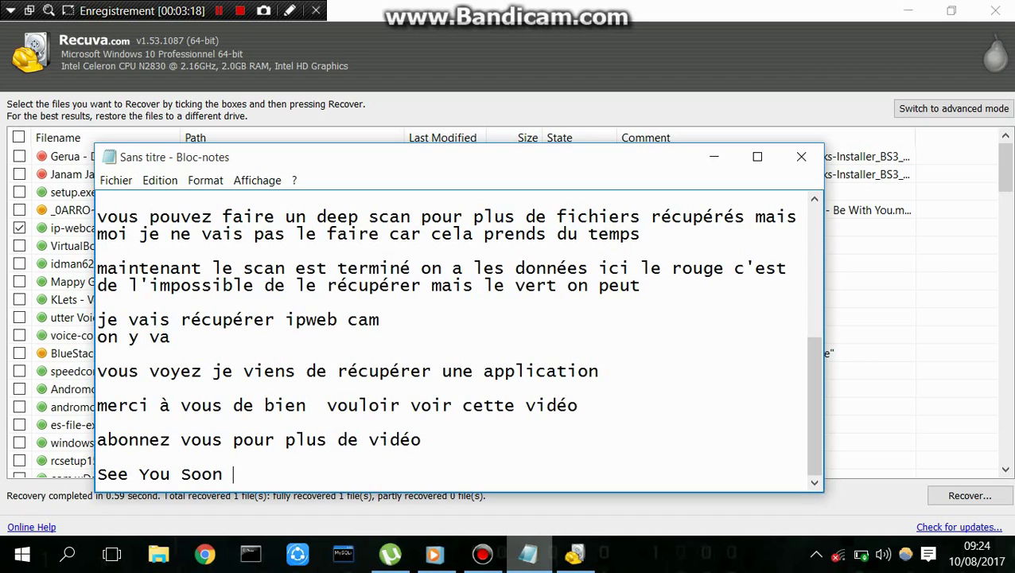